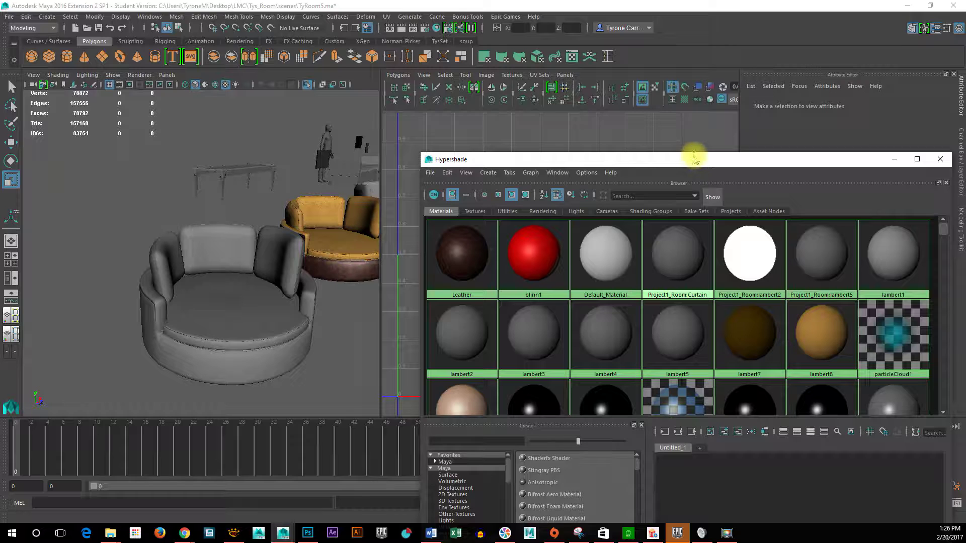
- Move the Hypershade window clear of the grey couch and look through its material swatches
left_click_drag(715, 290, 718, 331)
scroll(745, 258, "down", 2)
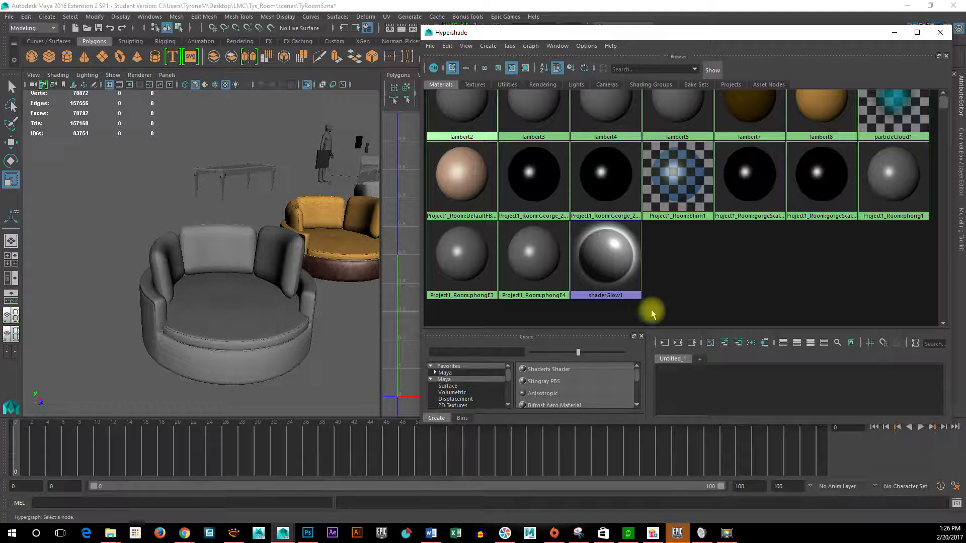
scroll(755, 306, "up", 3)
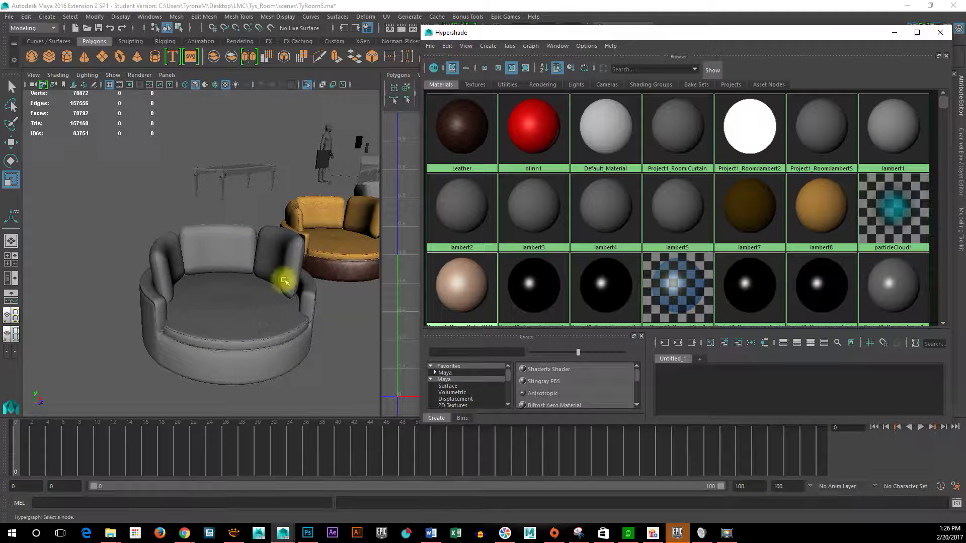
right_click_drag(220, 300, 264, 327, "alt")
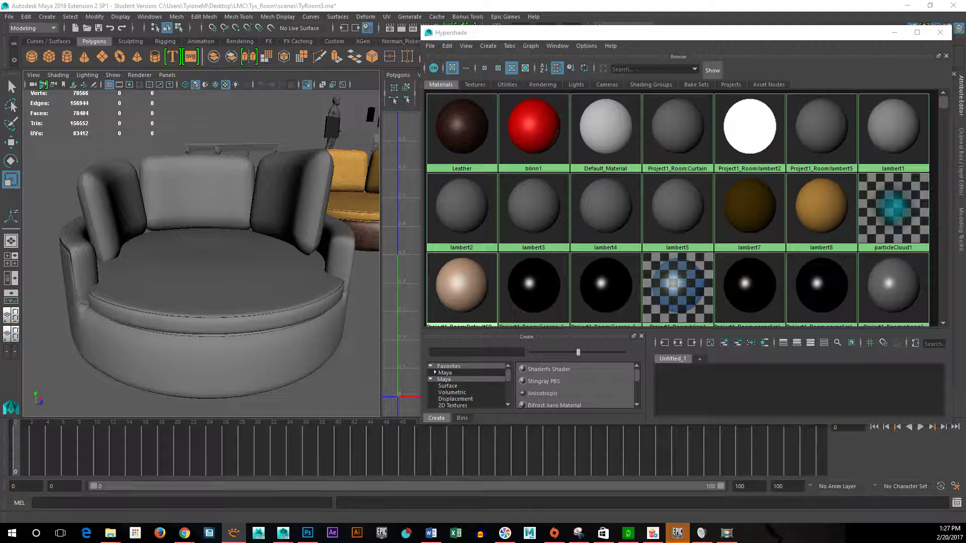
- Check the couch.png reference image in XnView for the couch's fabric and leather areas, and move it out of the way
left_click_drag(965, 71, 670, 14)
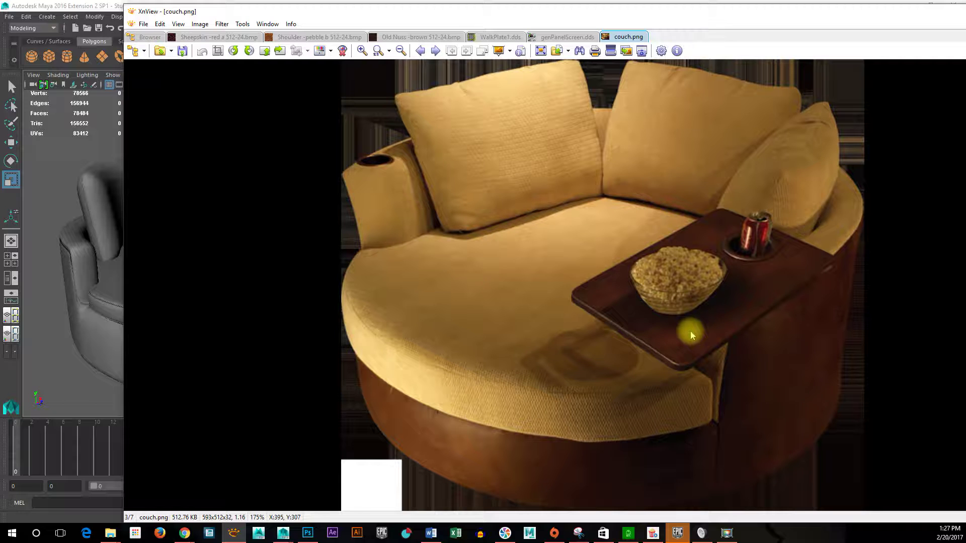
left_click_drag(495, 14, 903, 36)
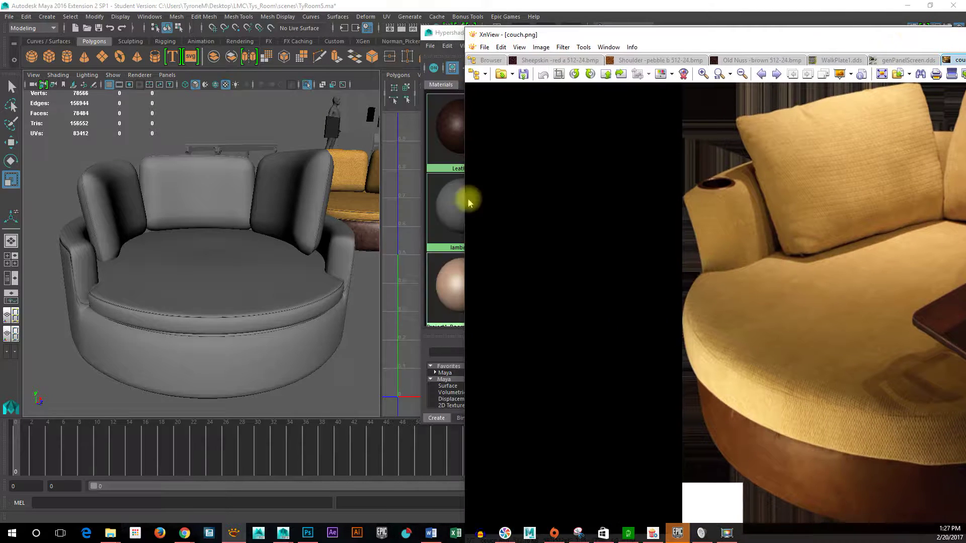
left_click_drag(648, 39, 965, 40)
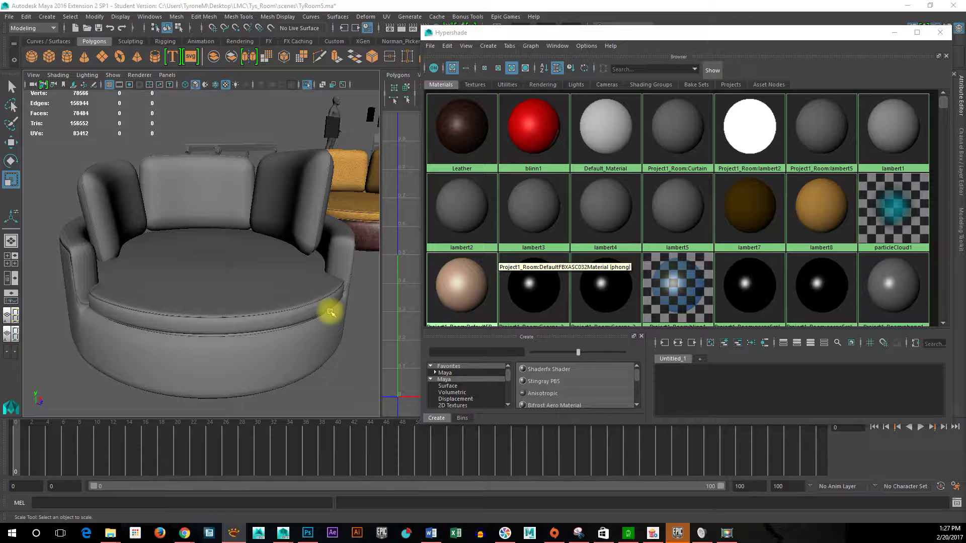
- Move the grey couch's round base sideways, away from its seat cushion and pillows
right_click_drag(361, 356, 272, 359, "alt")
left_click(196, 267)
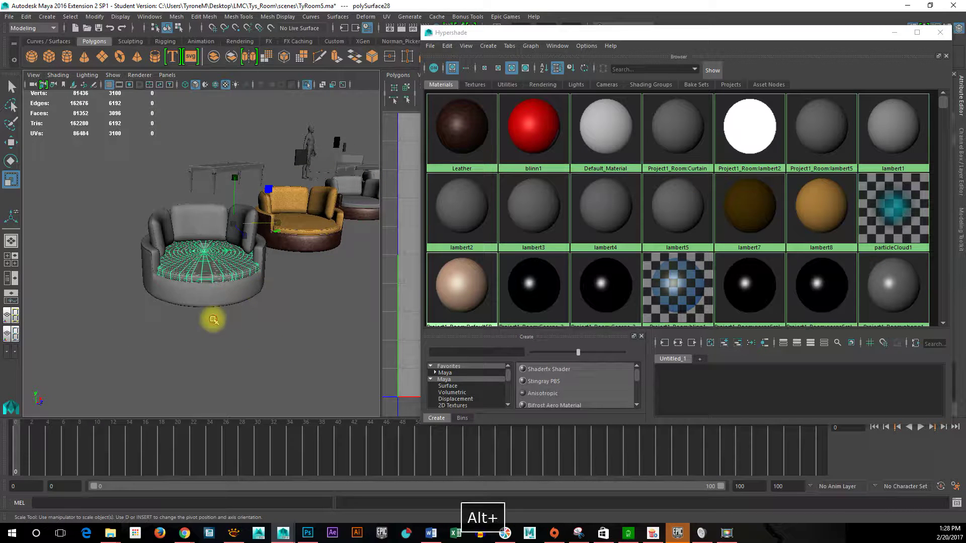
left_click_drag(211, 319, 209, 325, "alt")
left_click(305, 84)
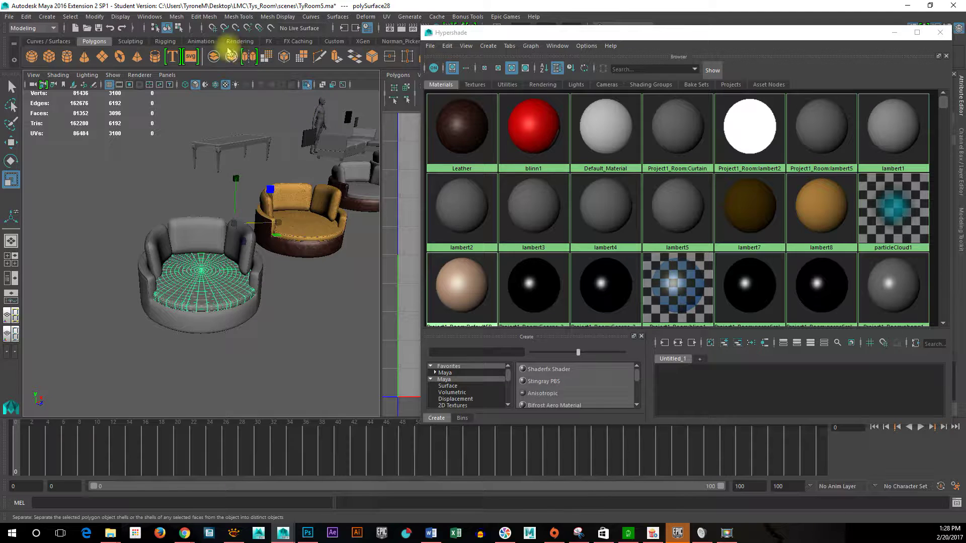
left_click(222, 327)
left_click_drag(317, 339, 287, 338, "alt")
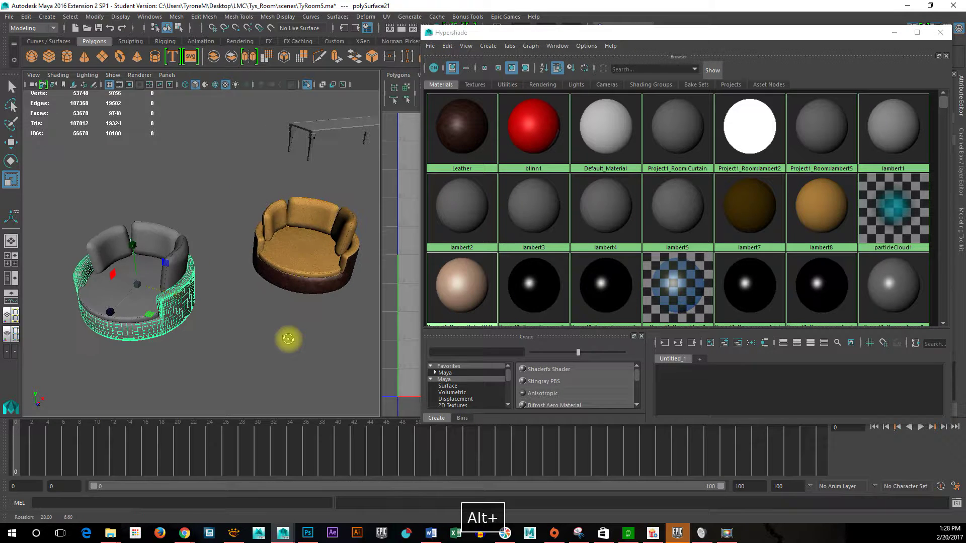
key("w")
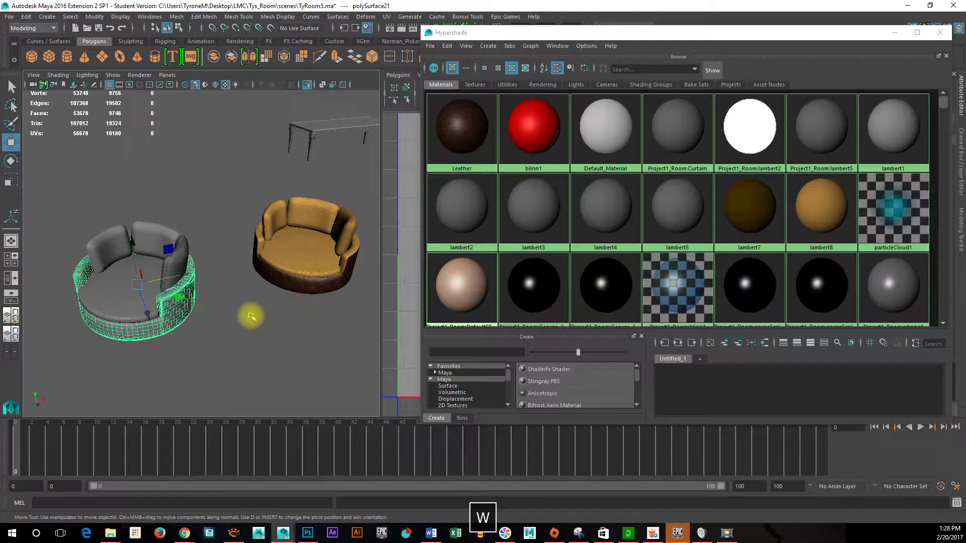
left_click_drag(161, 314, 276, 256, "alt")
left_click(269, 220)
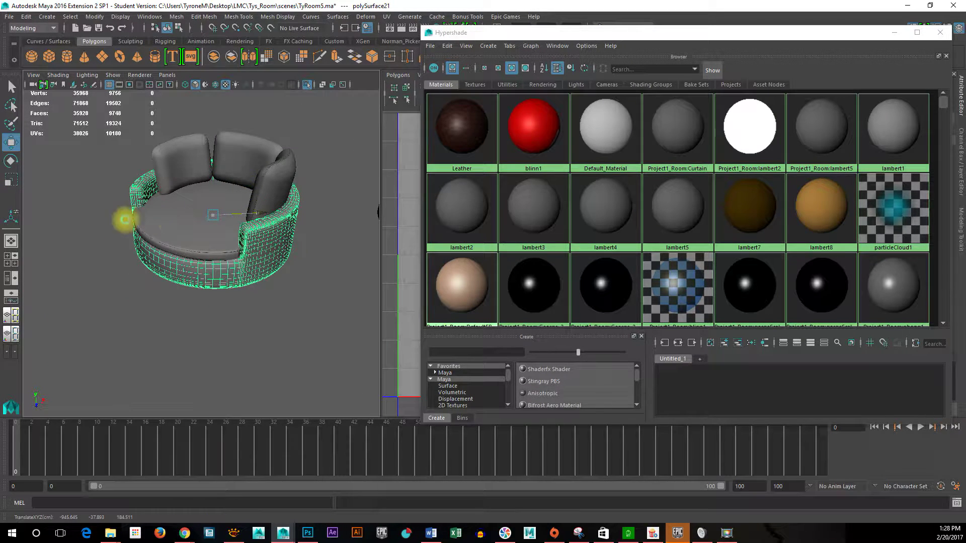
middle_click_drag(270, 242, 269, 242)
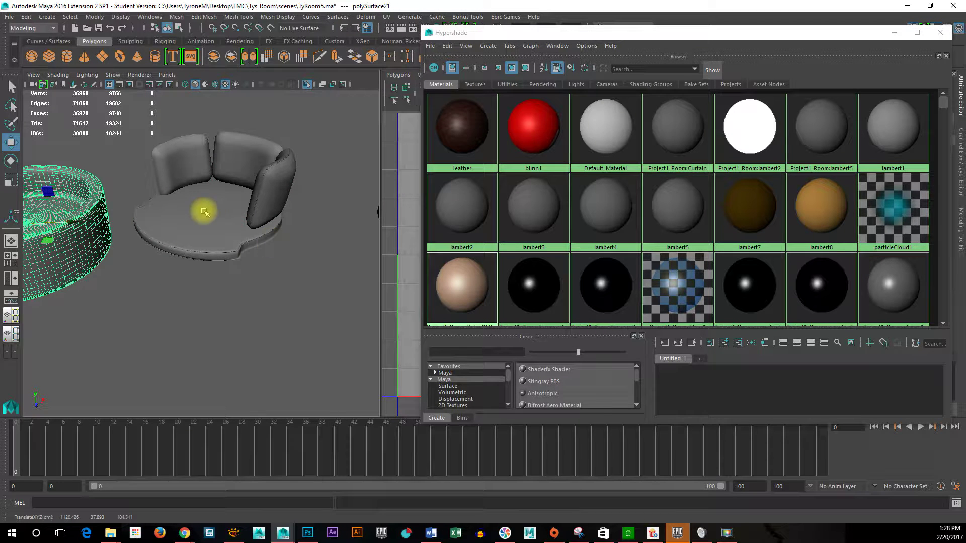
left_click_drag(183, 168, 352, 233, "alt")
left_click(250, 376)
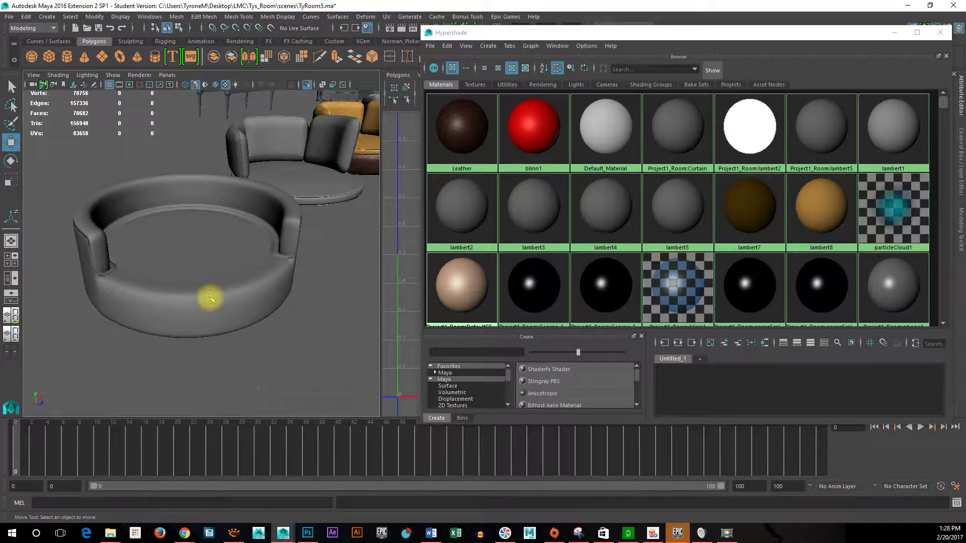
- Select the separated couch base and compare it with the couch.png reference image in XnView
left_click(212, 304)
right_click_drag(153, 327, 179, 330, "alt")
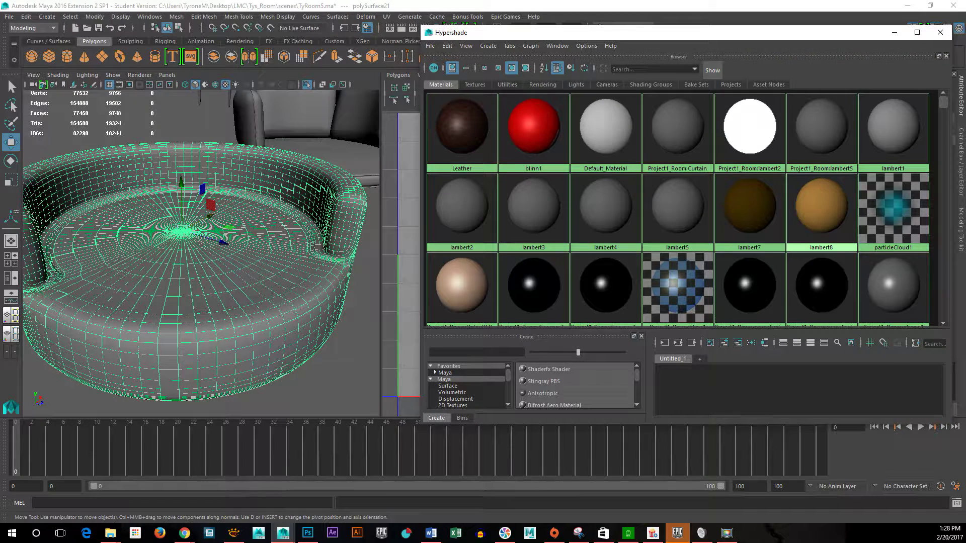
key("alt+Tab")
key("alt+Tab")
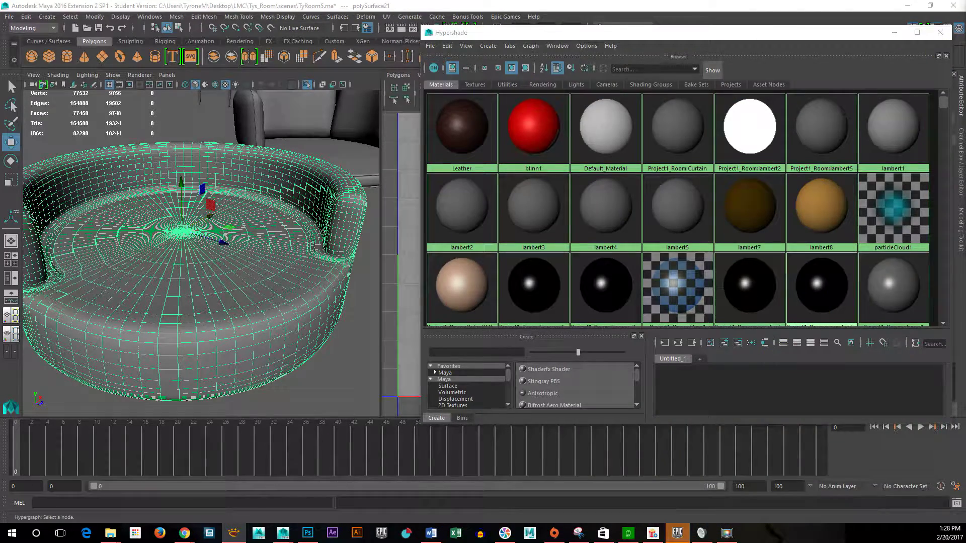
key("alt+Tab")
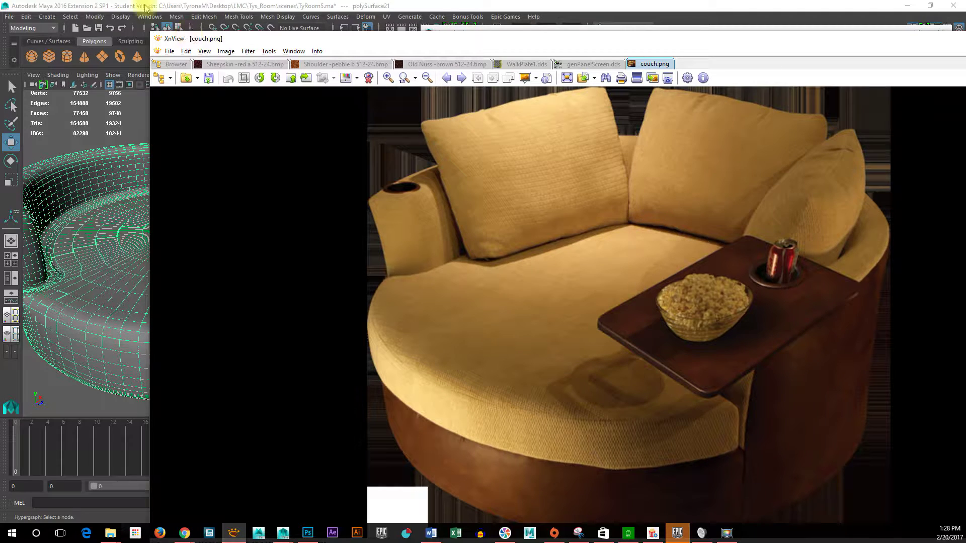
left_click_drag(152, 32, 378, 174)
left_click_drag(577, 187, 508, 82)
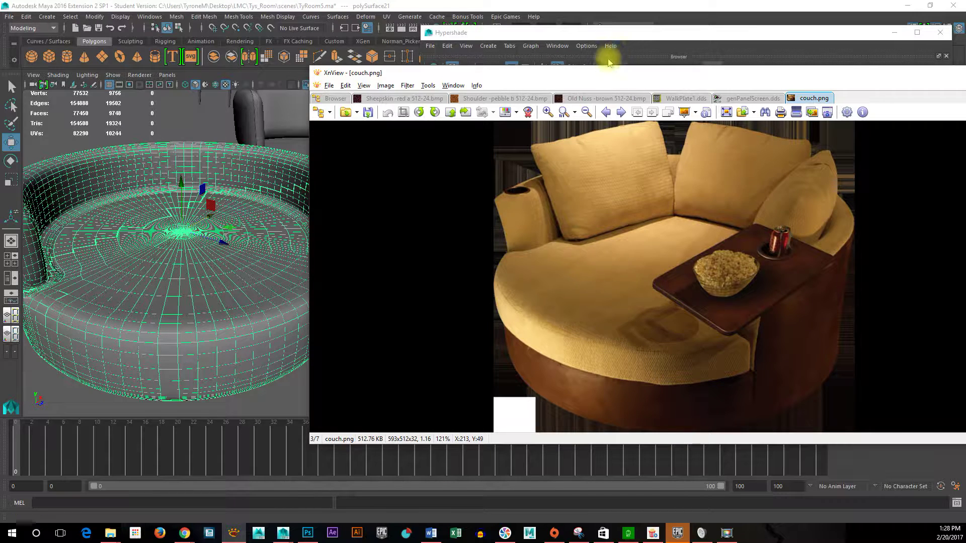
left_click_drag(608, 75, 965, 91)
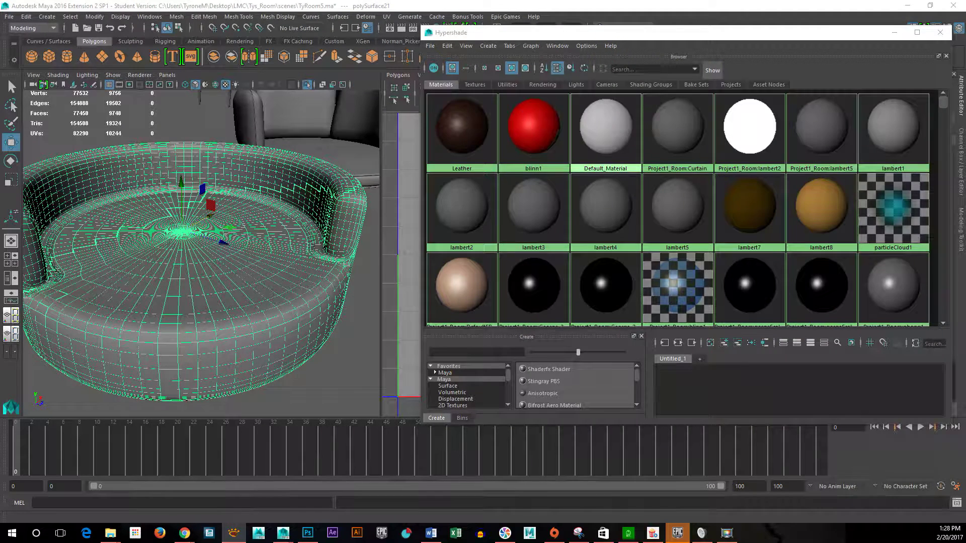
- Create a new Blinn material in the Hypershade
scroll(756, 255, "down", 2)
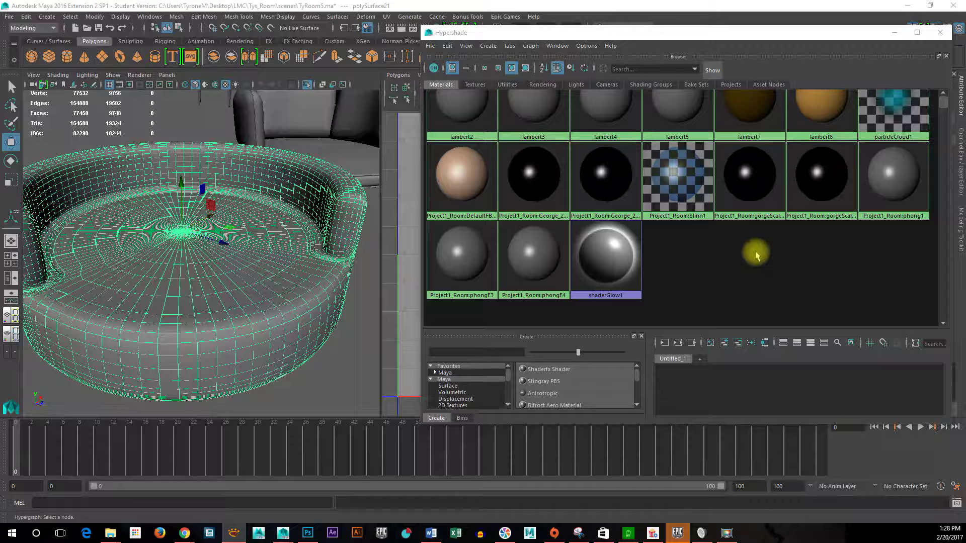
right_click(716, 260)
mouse_move(747, 278)
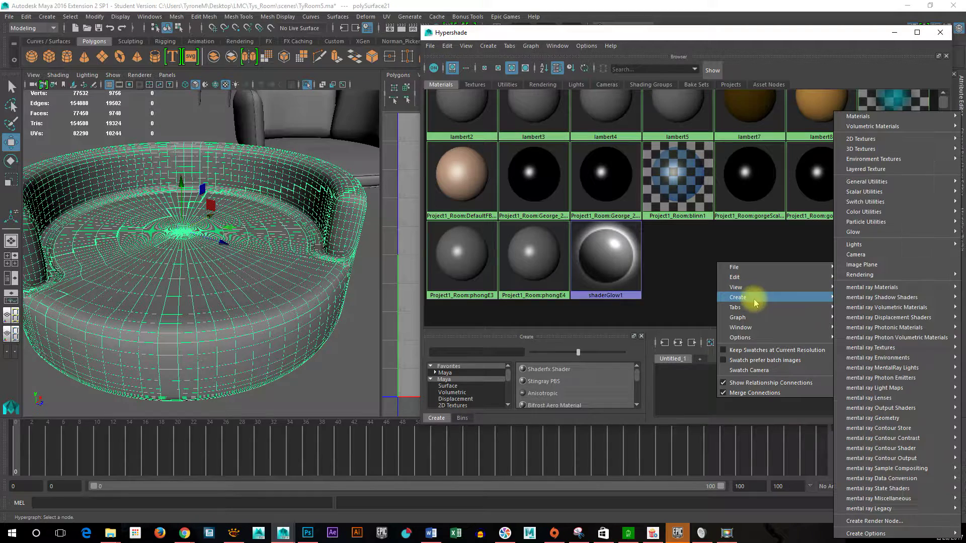
mouse_move(861, 117)
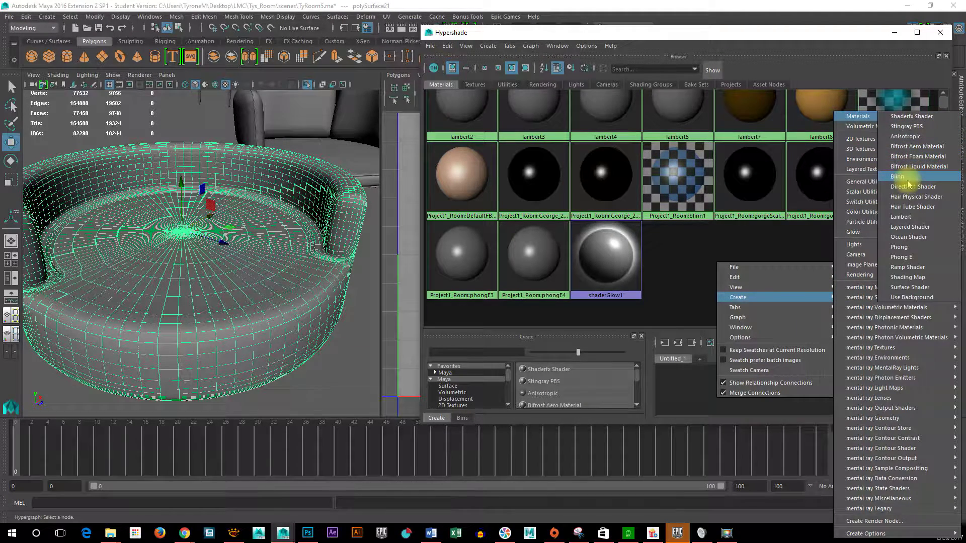
left_click(896, 177)
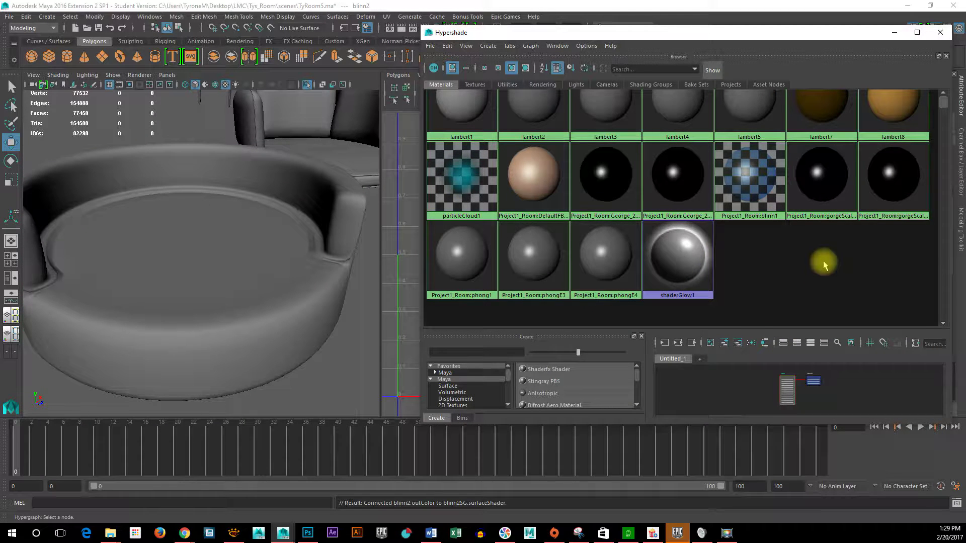
- Rename the new Blinn material to NewLeather and set its colour to a dark brown
scroll(823, 265, "up", 3)
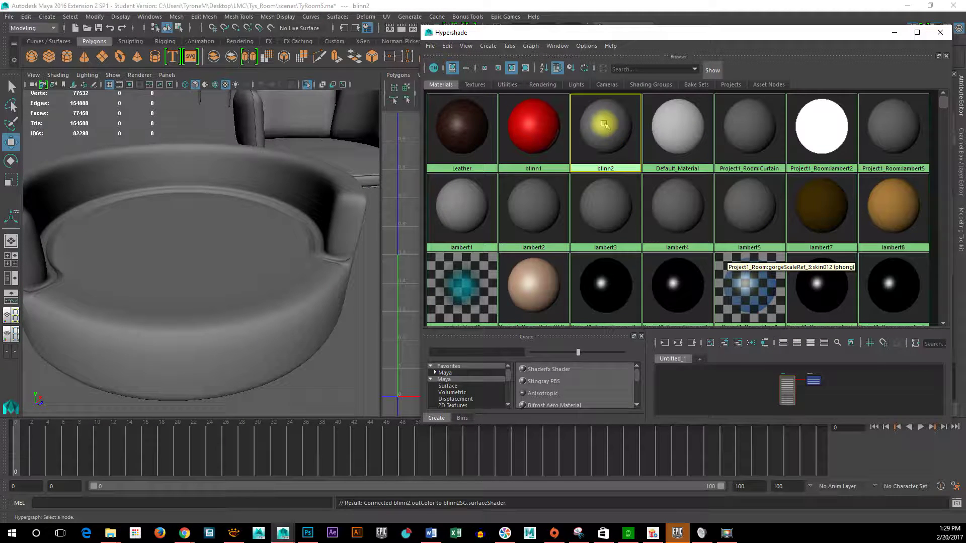
left_click_drag(768, 35, 438, 11)
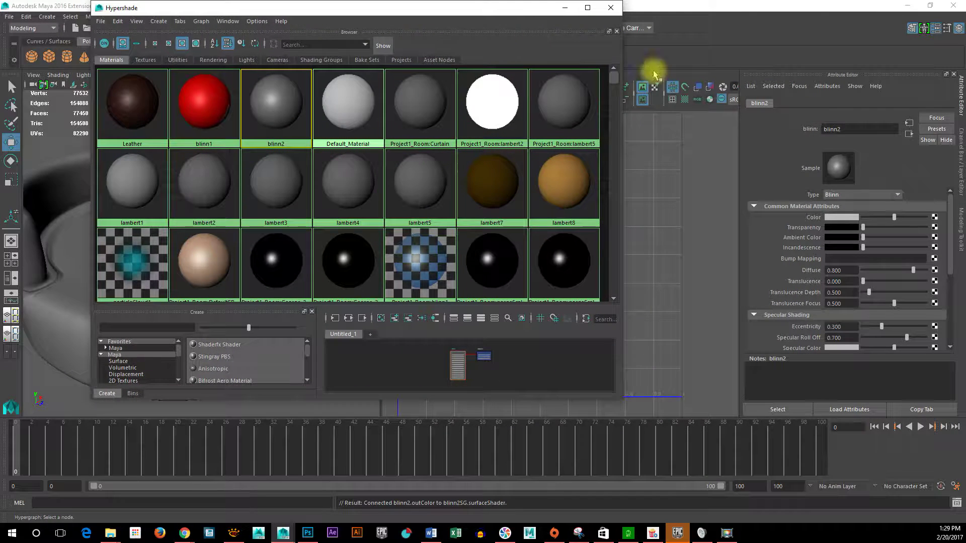
double_click(871, 128)
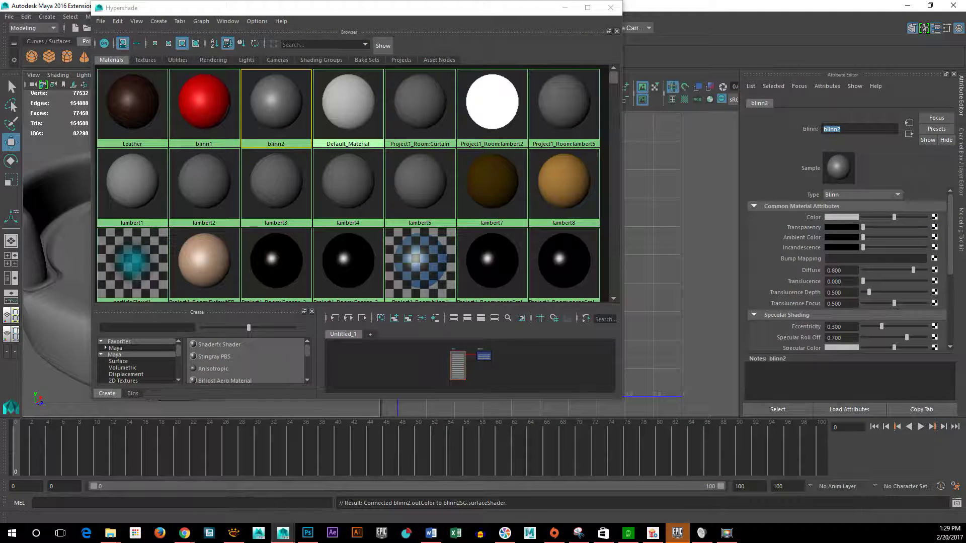
type("NewLeather")
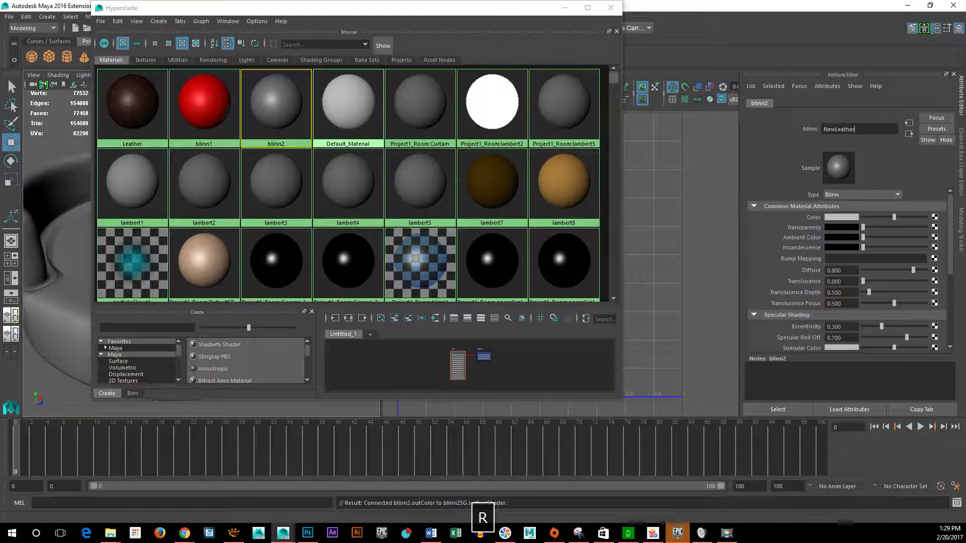
key("Return")
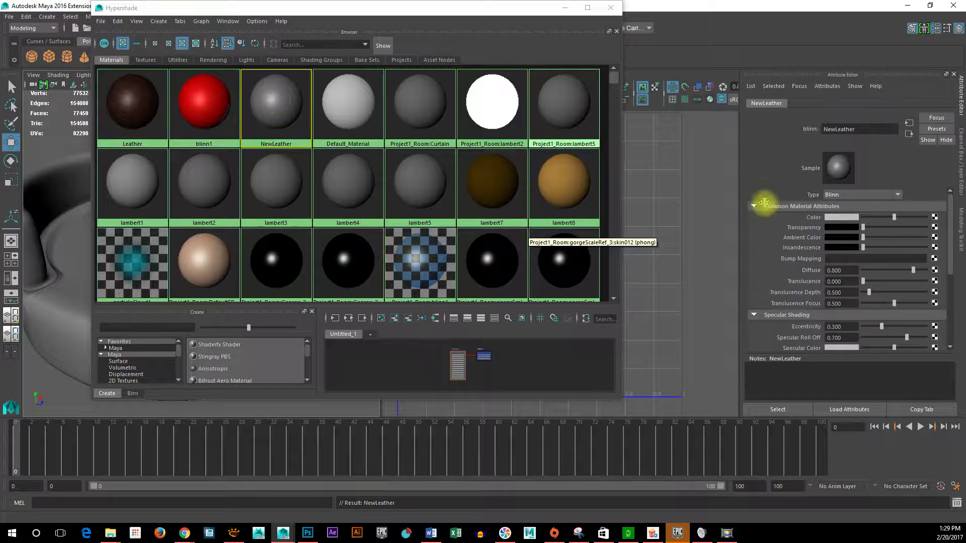
left_click(840, 218)
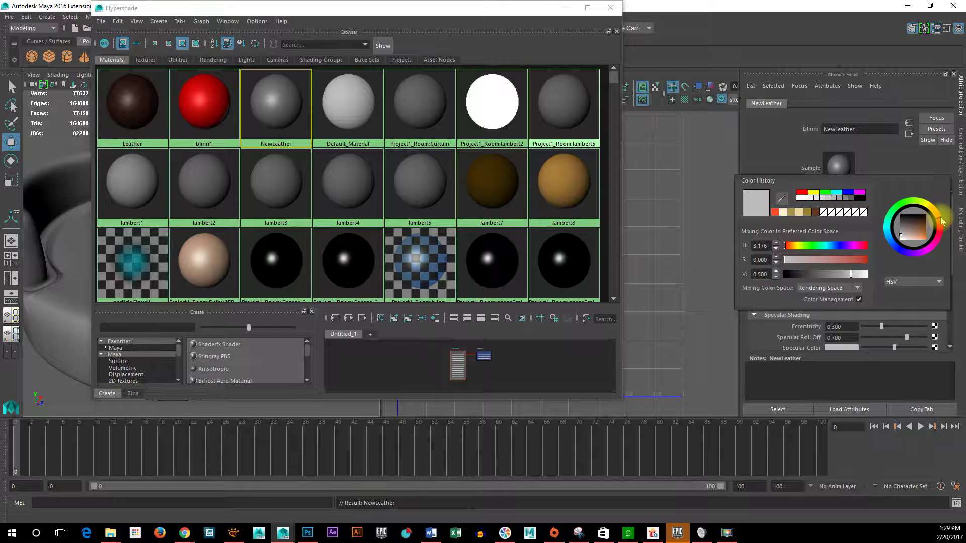
left_click_drag(942, 223, 945, 229)
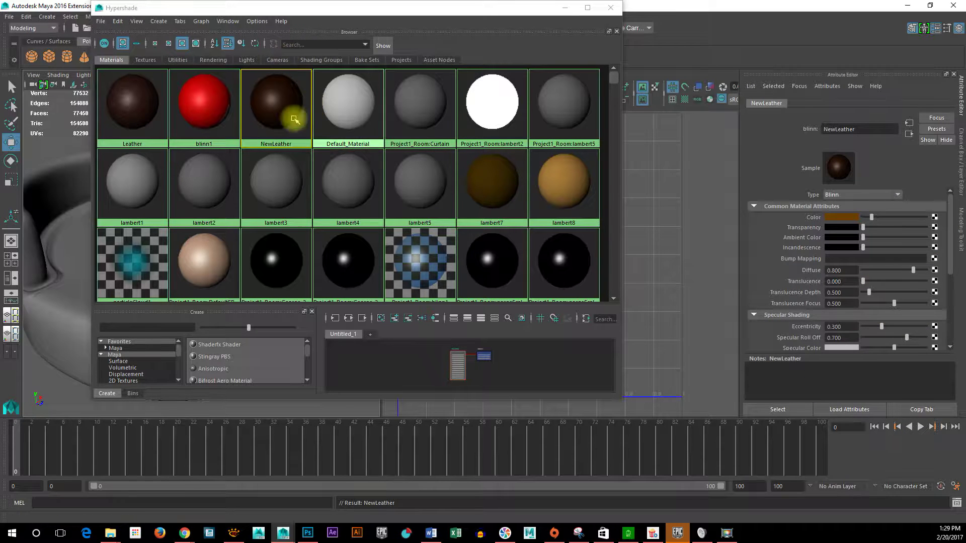
scroll(457, 236, "down", 3)
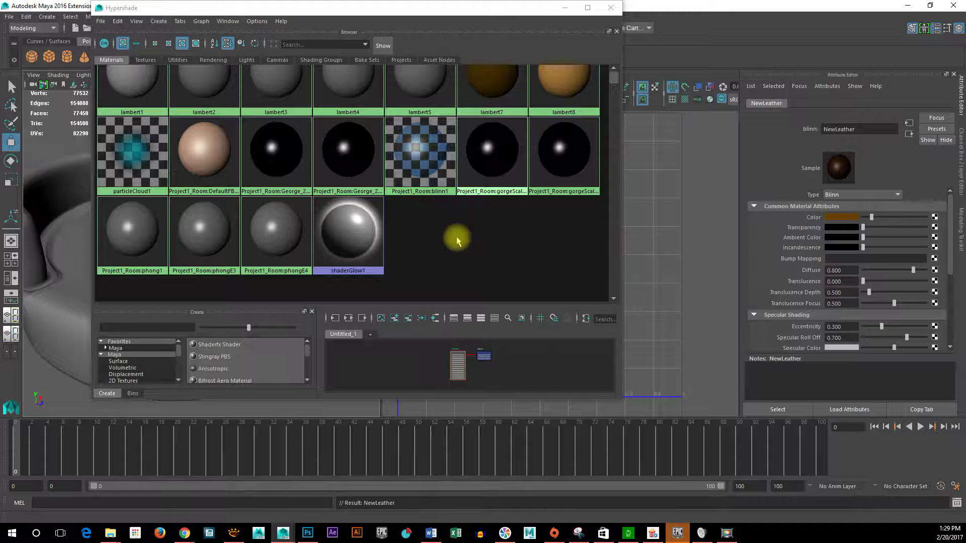
right_click(457, 237)
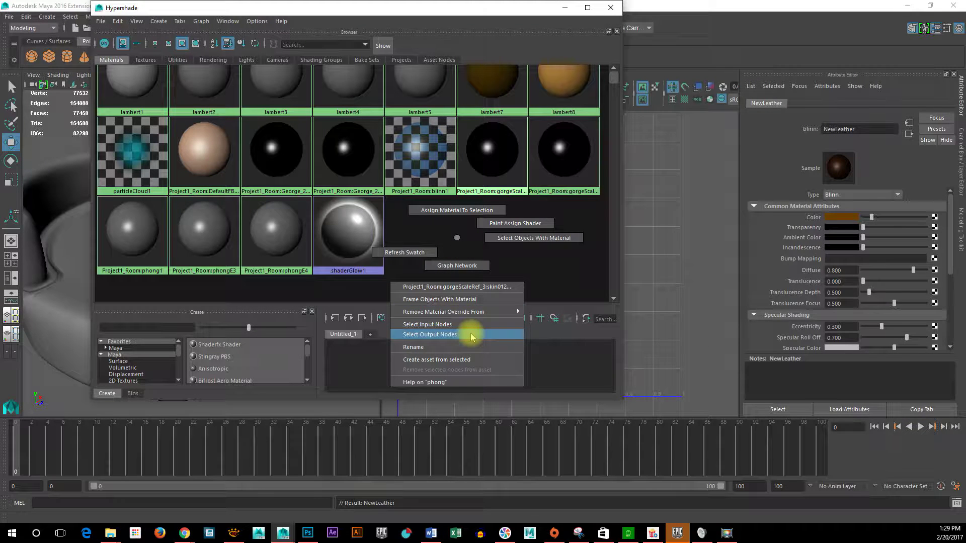
left_click(457, 244)
right_click_drag(457, 244, 459, 266)
left_click(477, 249)
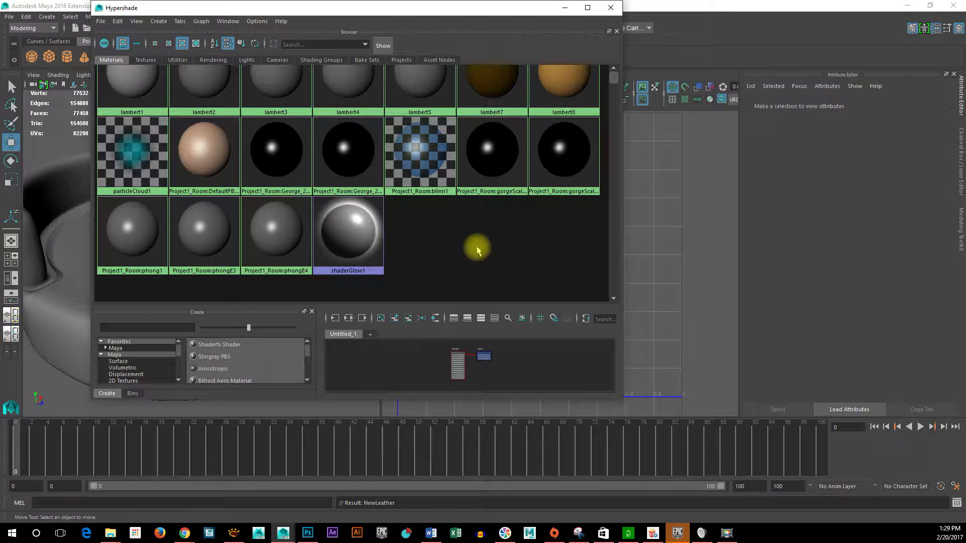
- Create a new Lambert material in the Hypershade
right_click(476, 249)
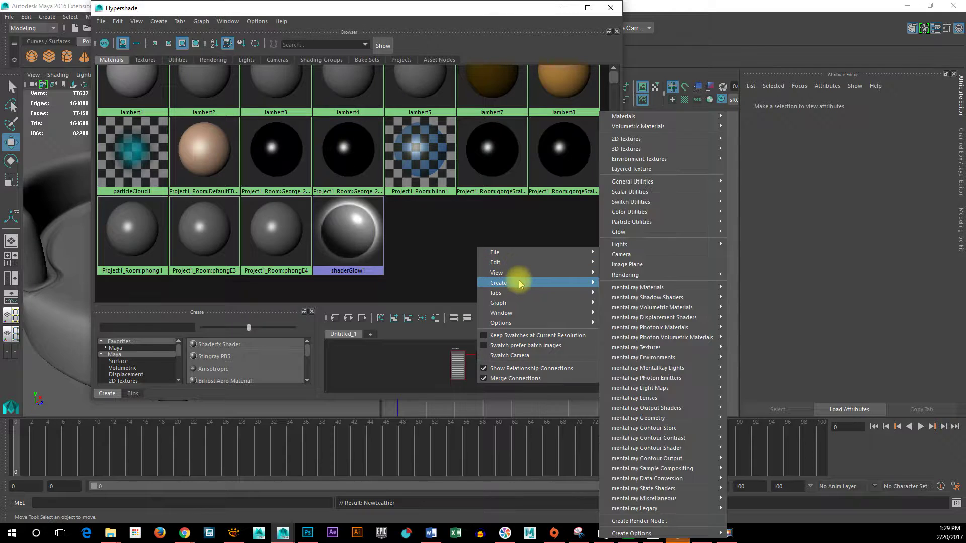
mouse_move(539, 281)
mouse_move(654, 291)
mouse_move(654, 117)
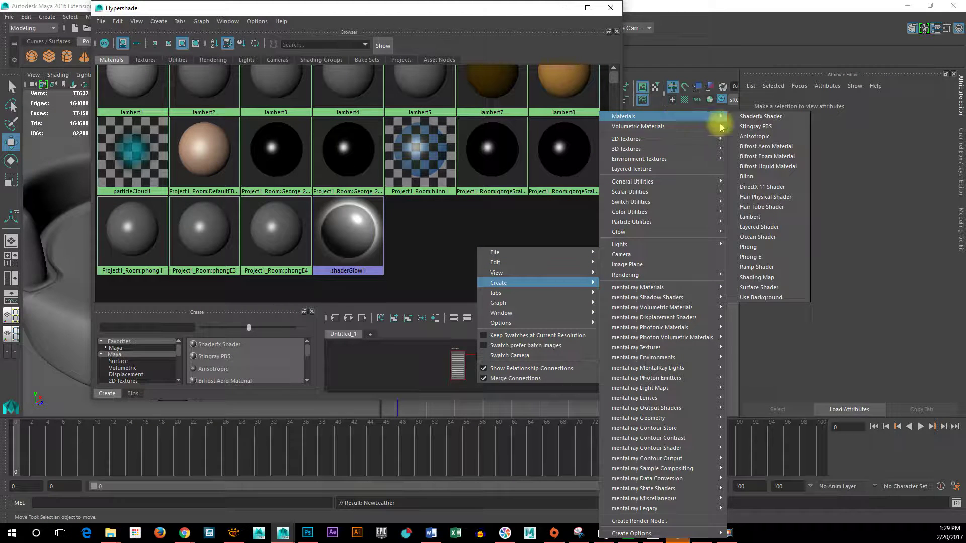
left_click(773, 221)
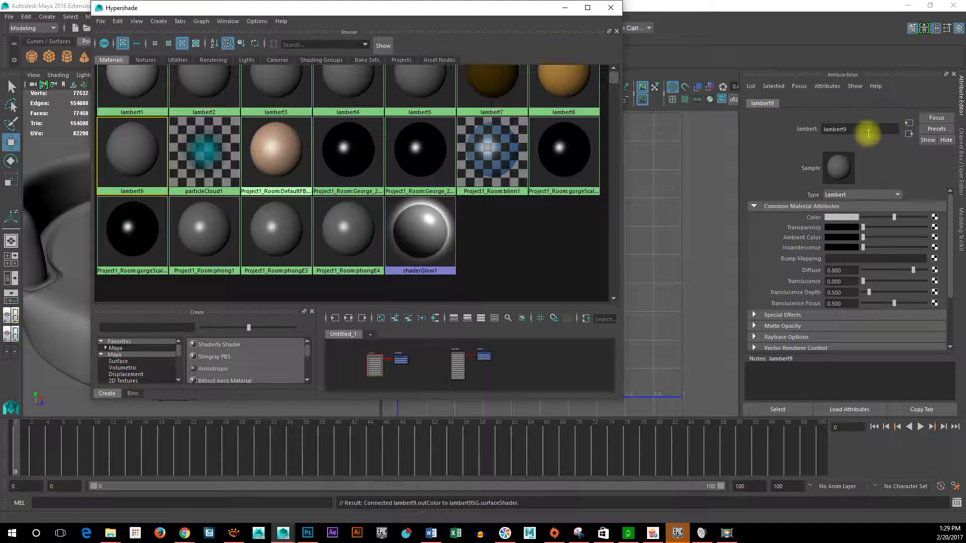
- Rename the new Lambert material to NewFabric
double_click(868, 129)
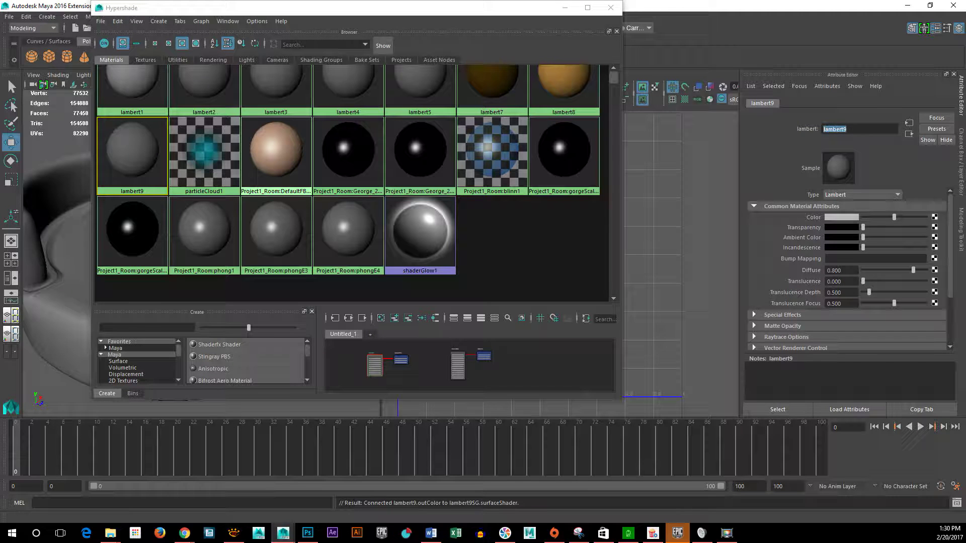
type("New")
type("Fabric")
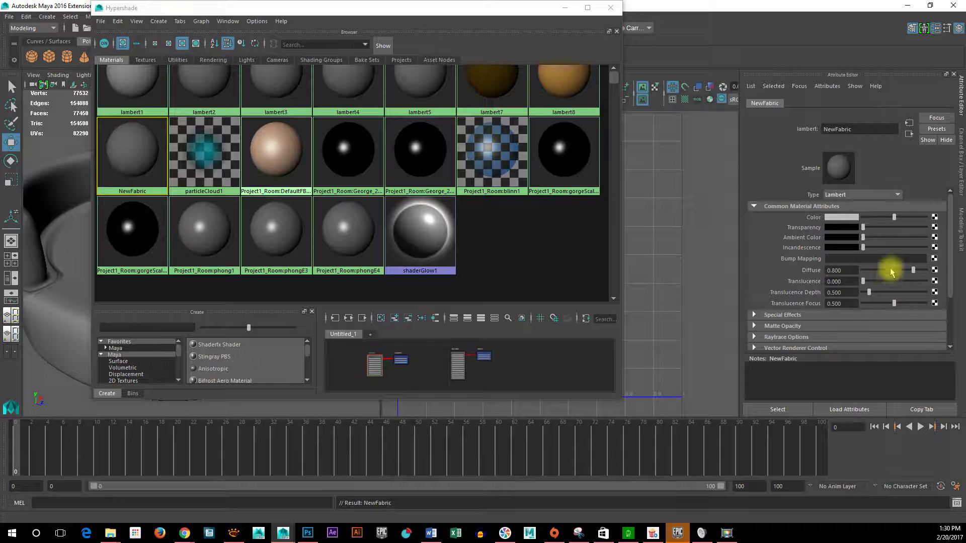
- Set the NewFabric material's colour to a light tan with hue 37.944, saturation 0.490 and value 1.000
left_click(845, 223)
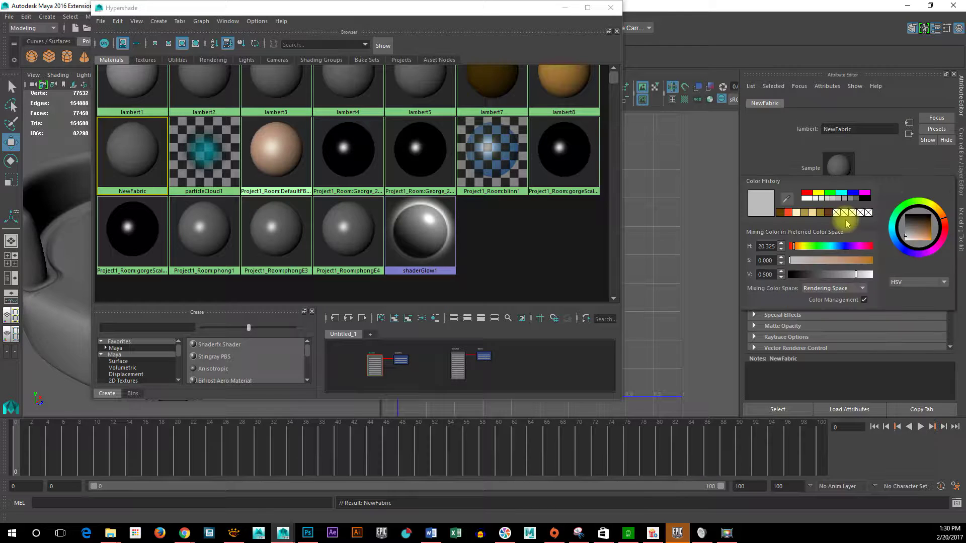
left_click(924, 231)
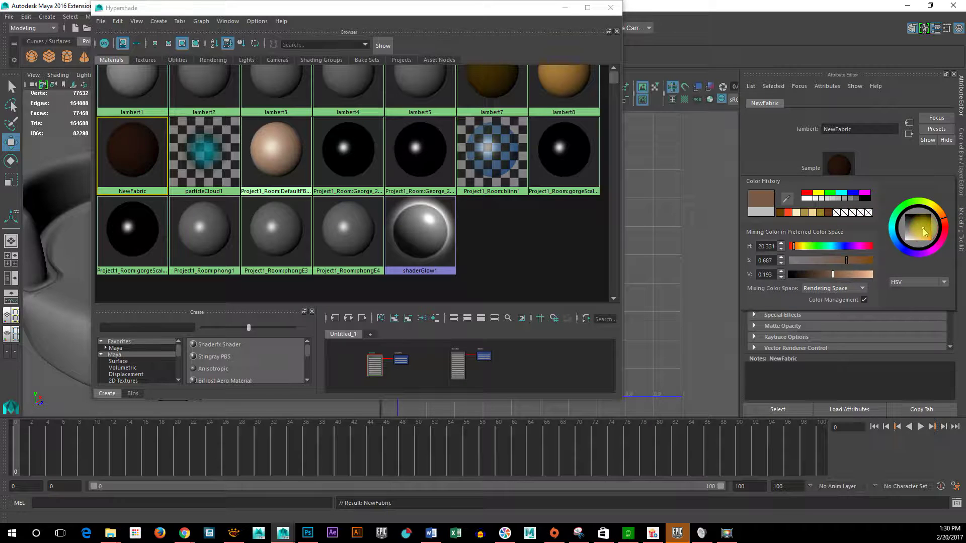
left_click(944, 212)
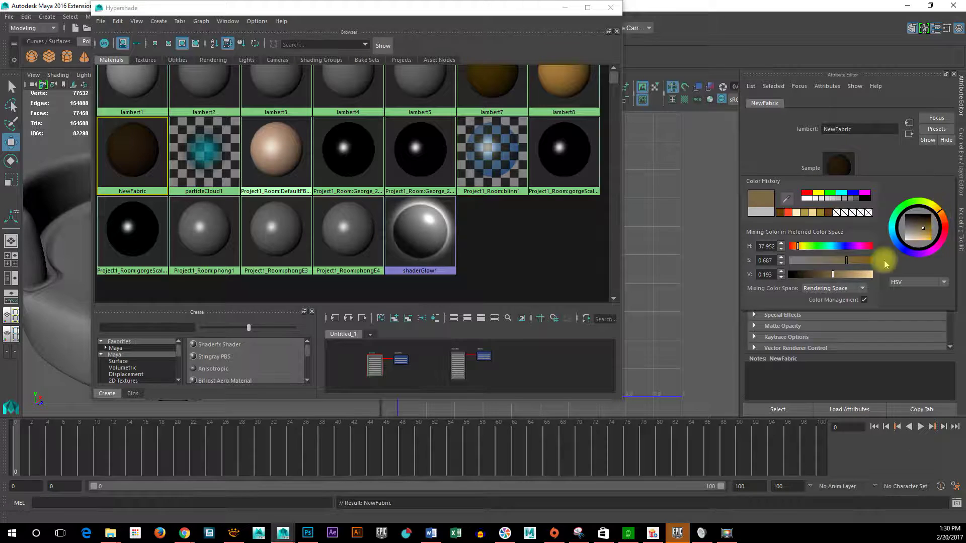
left_click_drag(852, 274, 866, 277)
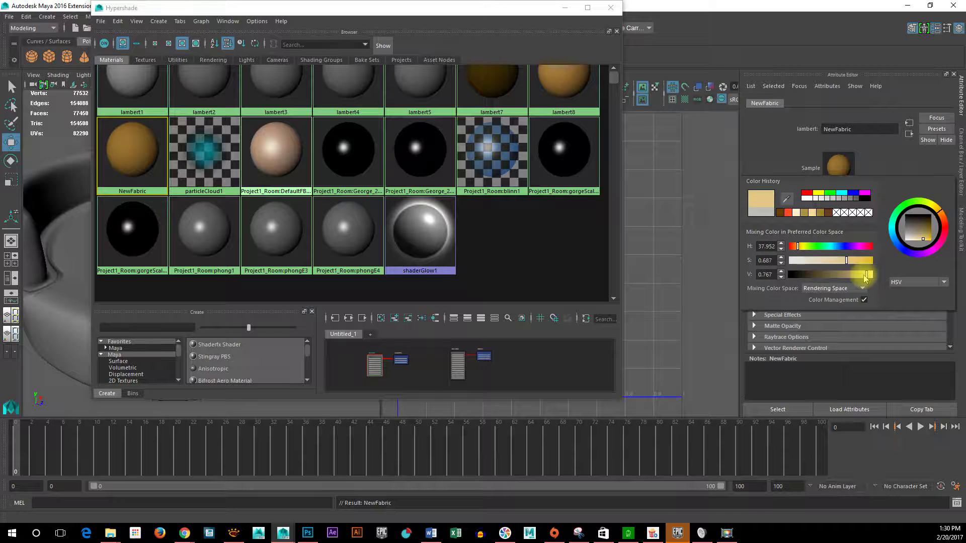
left_click_drag(923, 239, 919, 244)
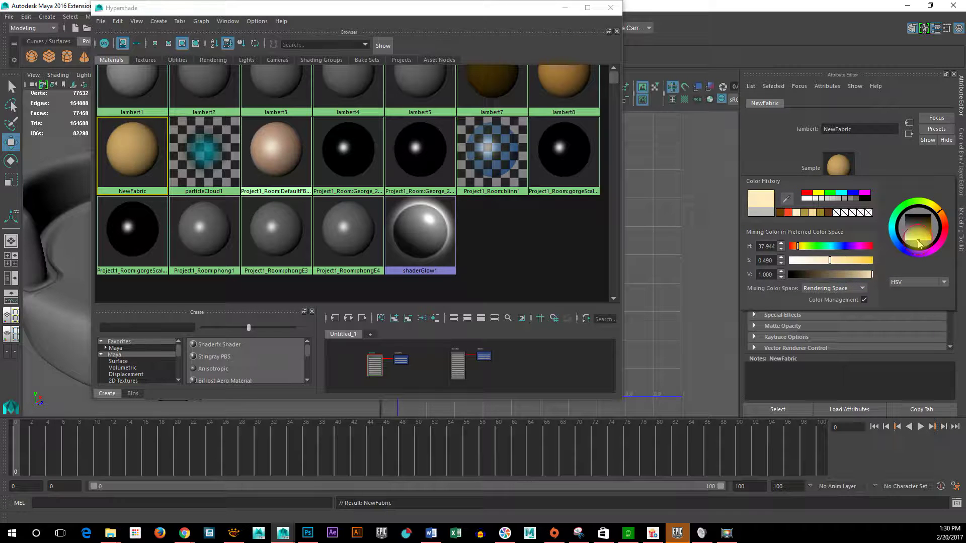
left_click(807, 391)
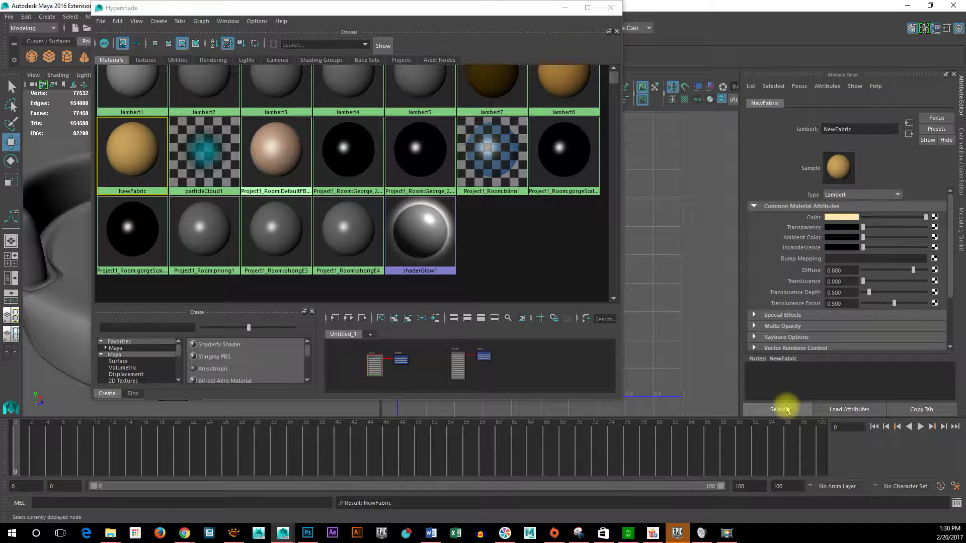
- Move the Hypershade window clear of the couch and assign the NewLeather material to the couch base
left_click_drag(502, 7, 757, 46)
scroll(770, 243, "up", 2)
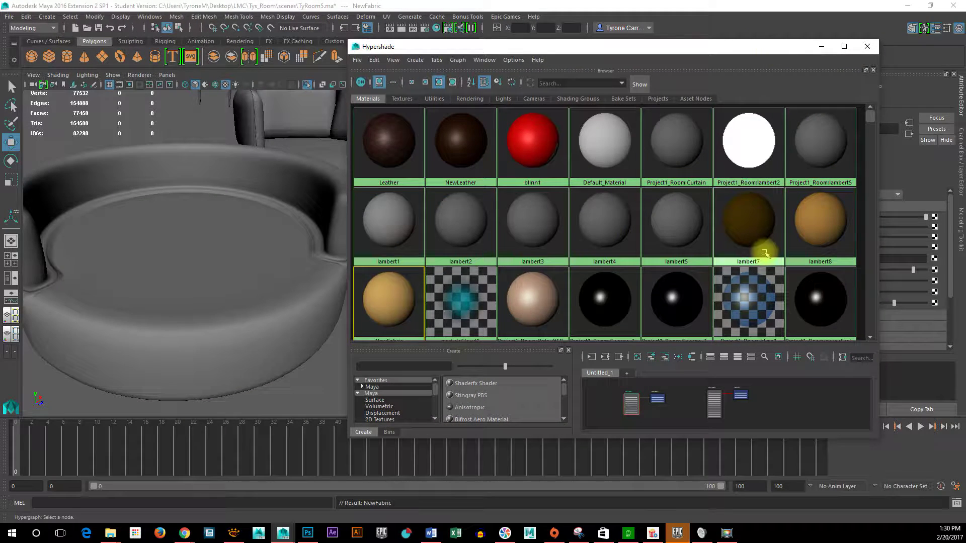
scroll(765, 253, "down", 2)
scroll(760, 250, "up", 2)
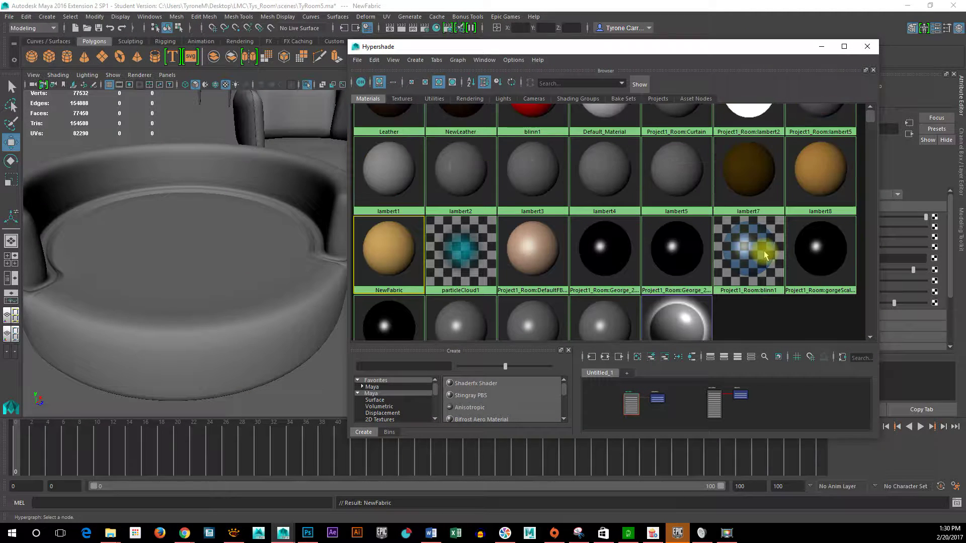
scroll(669, 276, "up", 1)
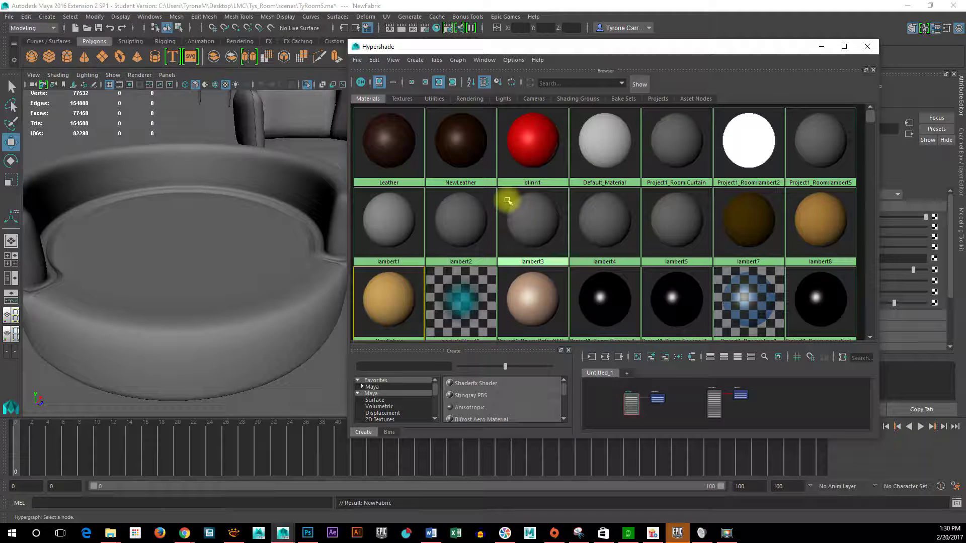
middle_click_drag(507, 200, 216, 279)
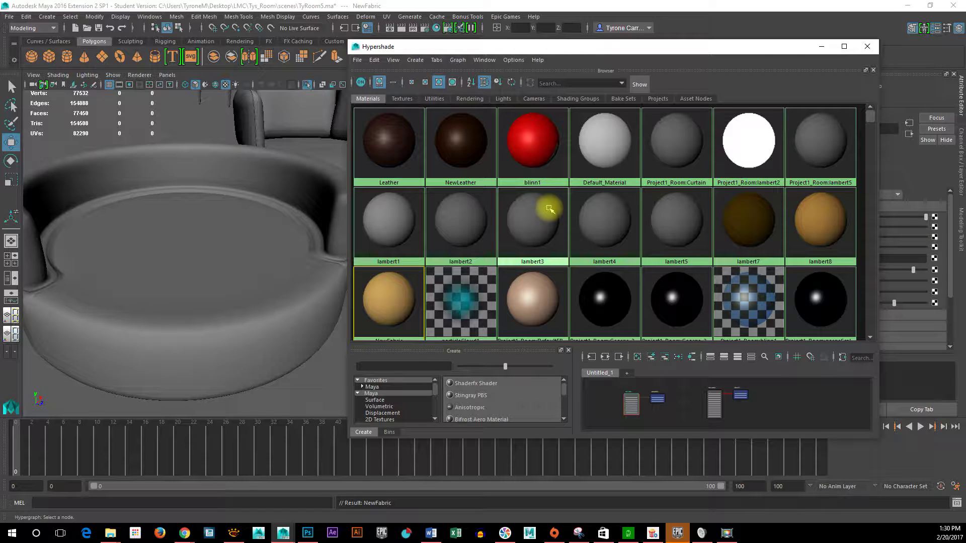
middle_click_drag(474, 144, 218, 231)
- Examine the leather material on the couch base from several angles, both selected and deselected
left_click_drag(97, 291, 115, 304, "alt")
scroll(269, 280, "down", 3)
left_click(276, 286)
scroll(322, 344, "down", 3)
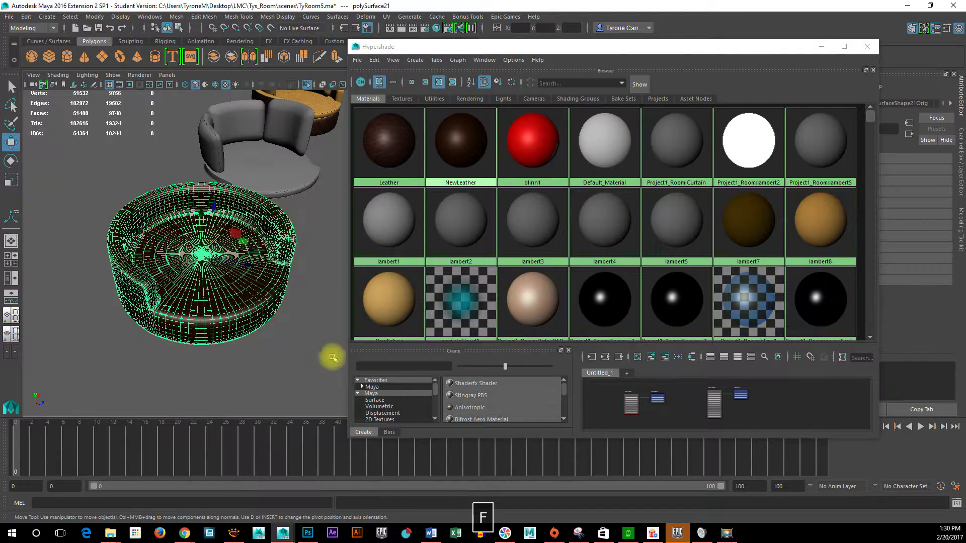
left_click_drag(228, 316, 153, 339, "alt")
right_click_drag(153, 339, 151, 360, "alt")
left_click_drag(258, 336, 300, 274, "alt")
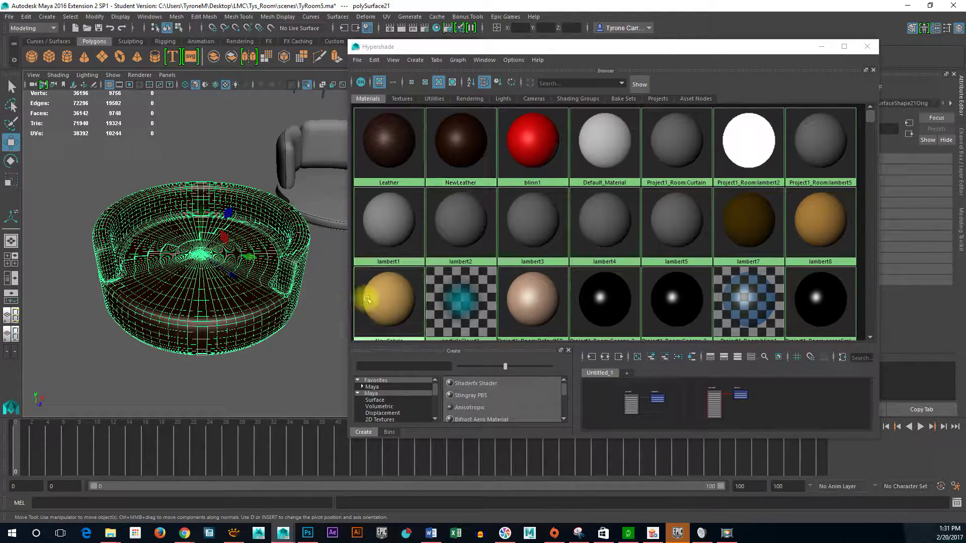
left_click(271, 342)
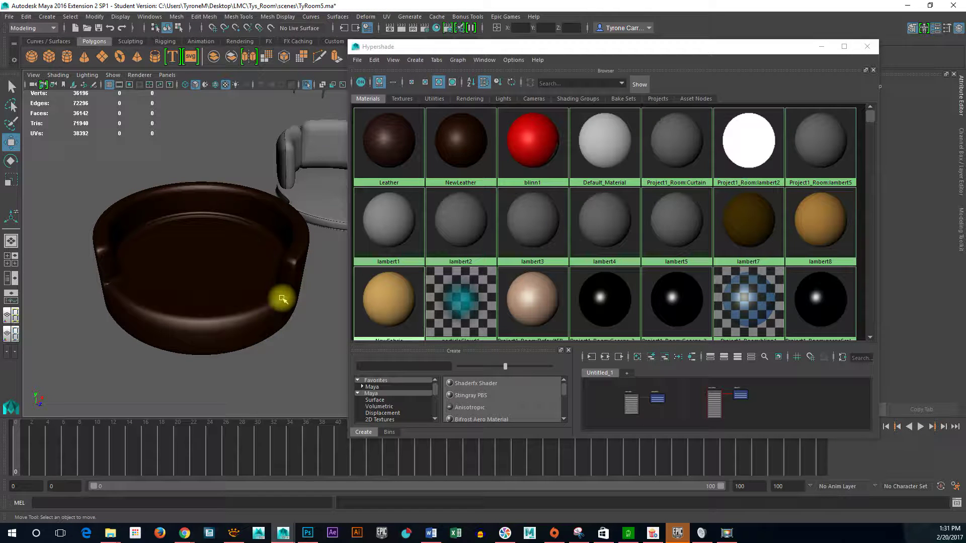
left_click_drag(281, 315, 199, 275, "alt")
right_click_drag(224, 283, 200, 309, "alt")
left_click_drag(200, 310, 127, 323, "alt")
- Select the couch base, put the Hypershade away and widen the 3D viewport beside the UV editor
left_click(216, 289)
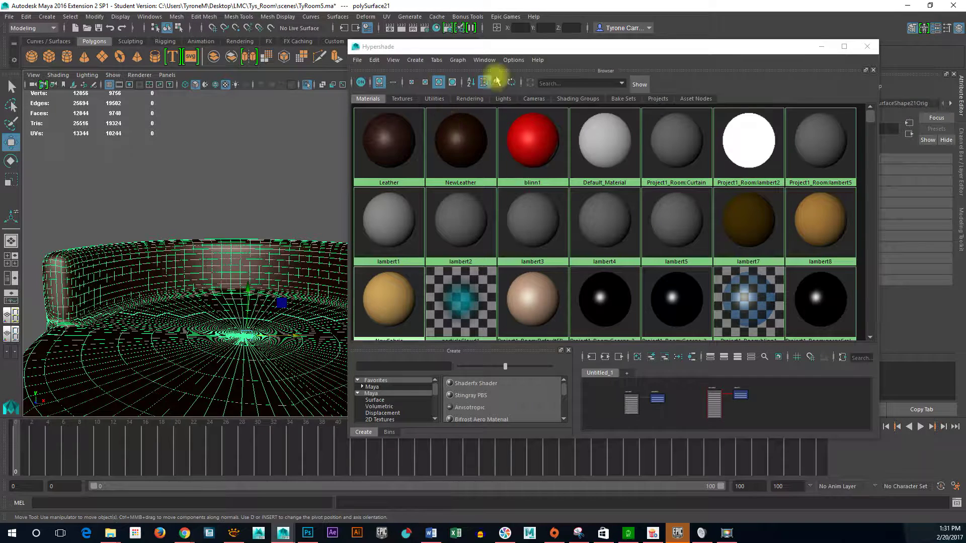
left_click(508, 186)
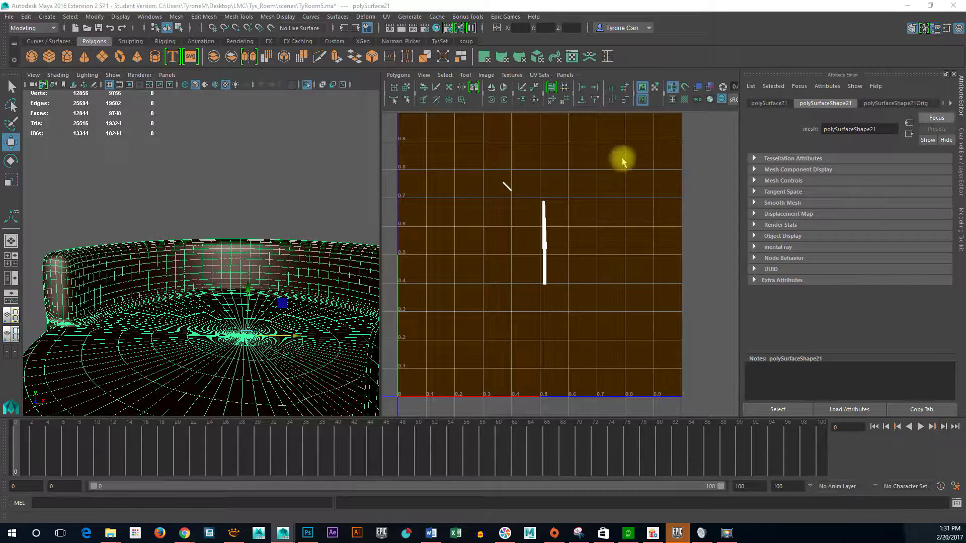
left_click_drag(385, 232, 569, 252)
- Deselect the couch base and examine the leather's highlights on the backrest in wireframe and shaded display
left_click_drag(376, 285, 414, 169, "alt")
left_click(414, 169)
mouse_move(238, 295)
left_mouse_down("alt")
mouse_move(248, 305)
mouse_move(240, 295)
left_mouse_up("alt")
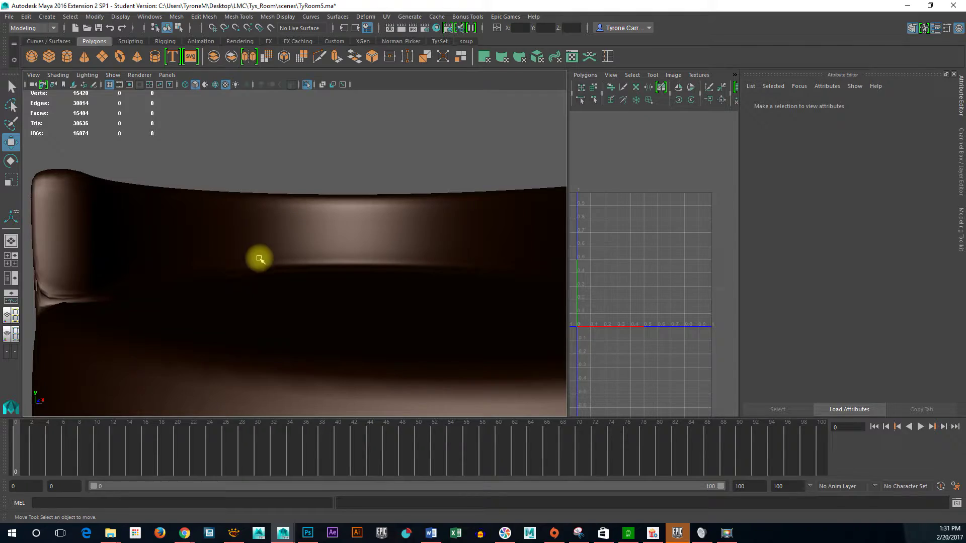
key("5")
left_click_drag(345, 231, 362, 237, "alt")
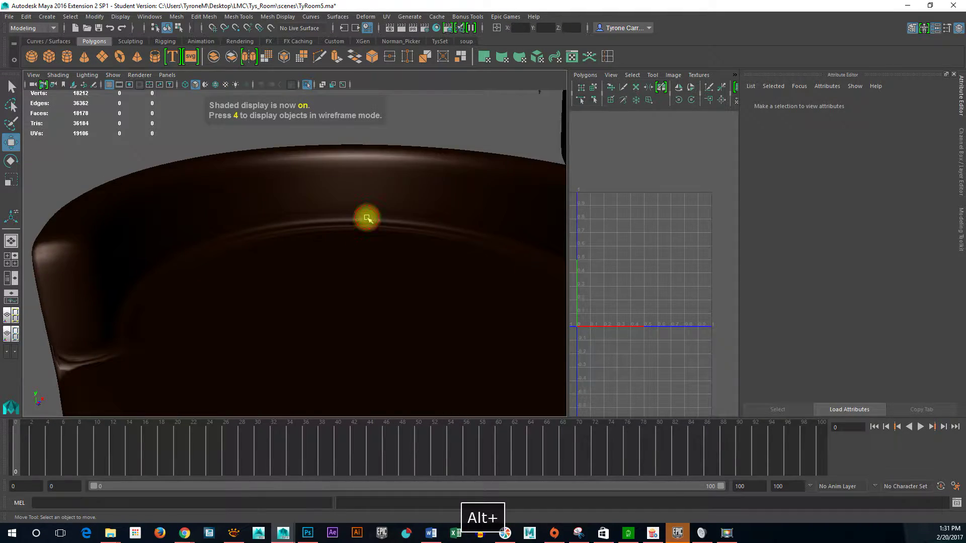
left_click(366, 218)
key("4")
key("5")
left_click(438, 181)
mouse_move(438, 181)
left_mouse_down("alt")
mouse_move(409, 288)
mouse_move(428, 273)
mouse_move(388, 256)
mouse_move(400, 274)
left_mouse_up("alt")
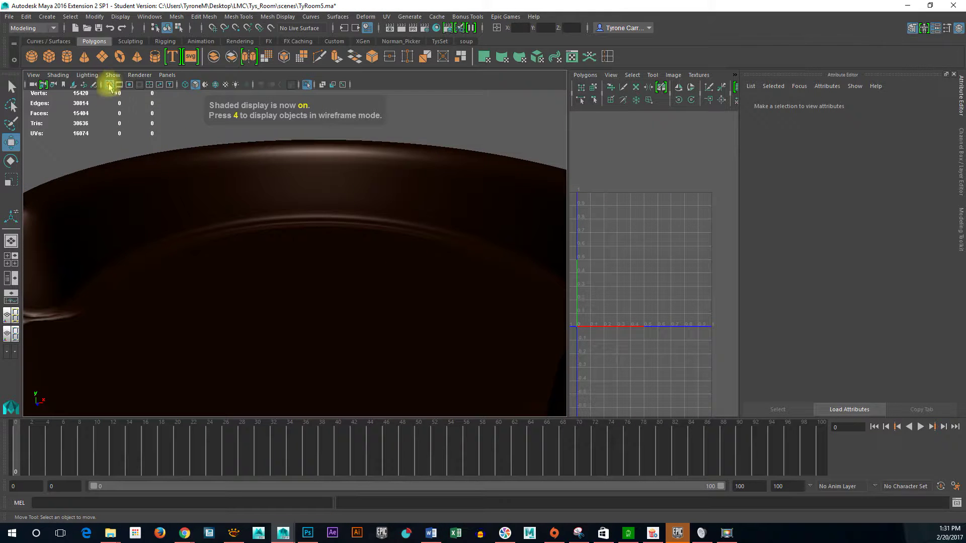
- Try the Legacy High Quality Viewport renderer and switch back to the Legacy Default Viewport
left_click(135, 76)
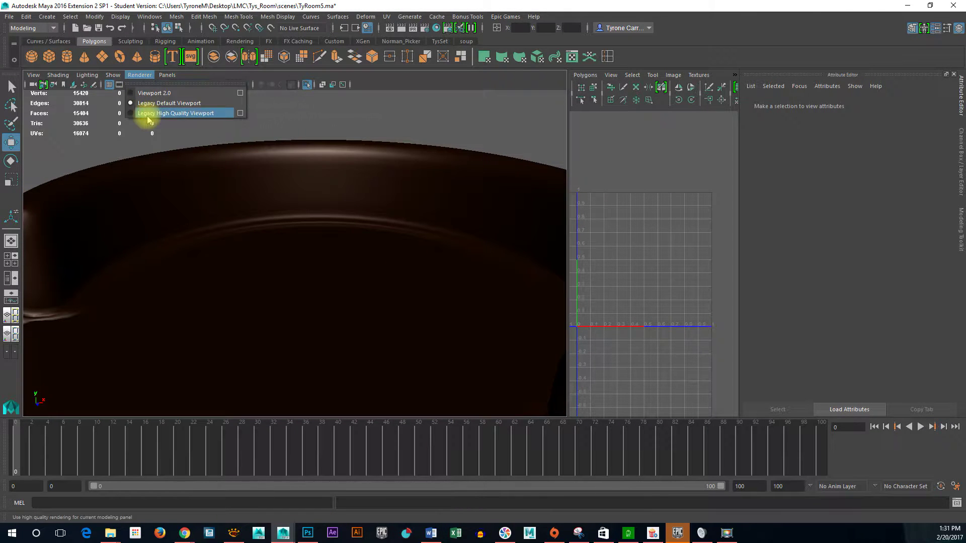
left_click(147, 114)
left_click(143, 75)
left_click(141, 97)
- Select the couch base and examine the mesh of its backrest and armrest up close
left_click_drag(487, 256, 323, 270, "alt")
left_click(336, 232)
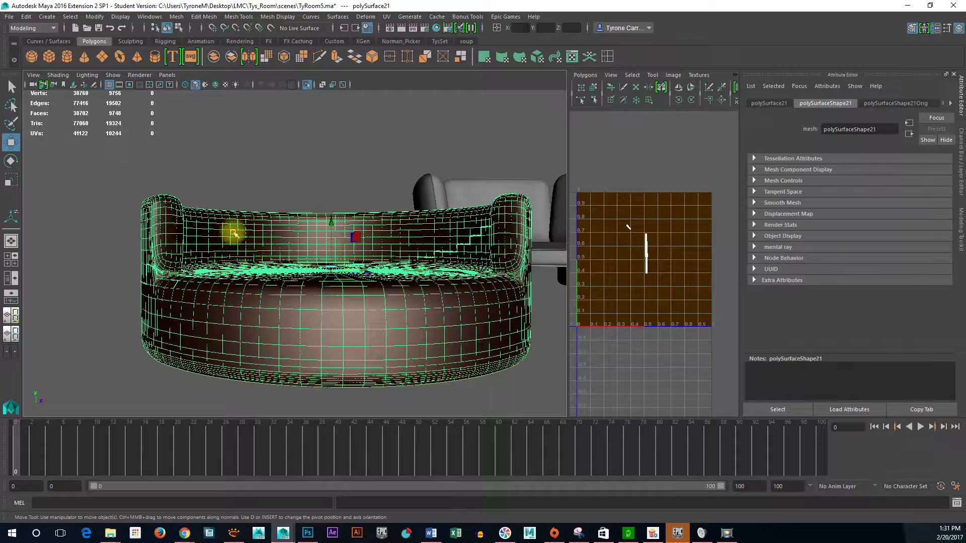
mouse_move(428, 253)
left_mouse_down("alt")
mouse_move(384, 250)
mouse_move(397, 276)
mouse_move(440, 273)
mouse_move(441, 265)
left_mouse_up("alt")
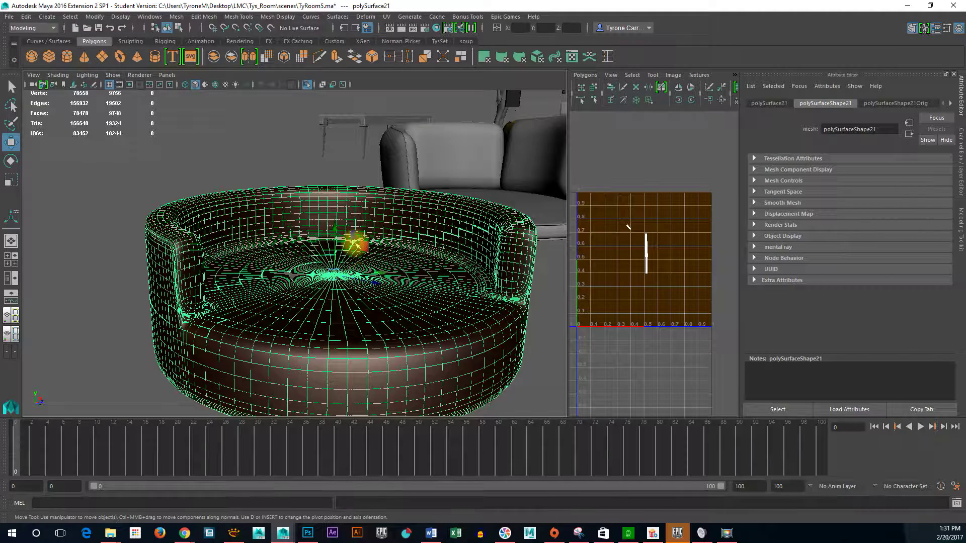
left_click_drag(355, 245, 272, 254, "alt")
right_click_drag(272, 254, 239, 259, "alt")
left_click_drag(318, 253, 280, 246, "alt")
left_click_drag(164, 265, 205, 248, "alt")
- Try to select the faces along the inside of the couch base's backrest in face mode
right_click_drag(141, 189, 146, 224)
left_click(153, 208)
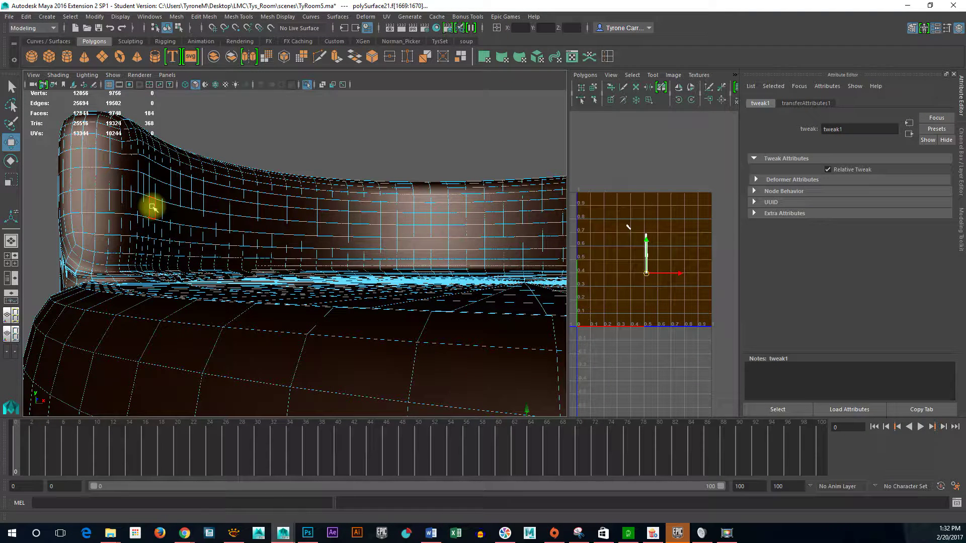
left_click_drag(160, 215, 183, 216, "shift")
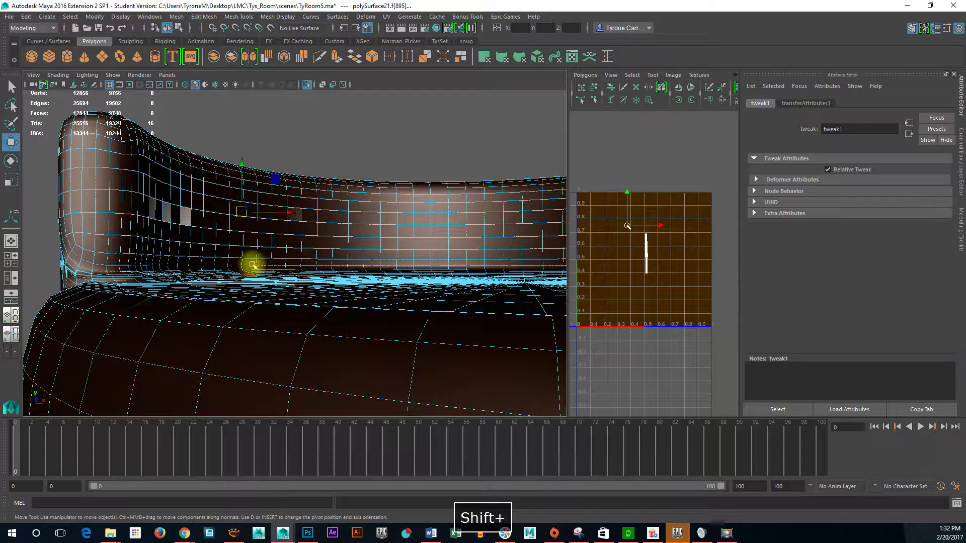
left_click(385, 254, "shift")
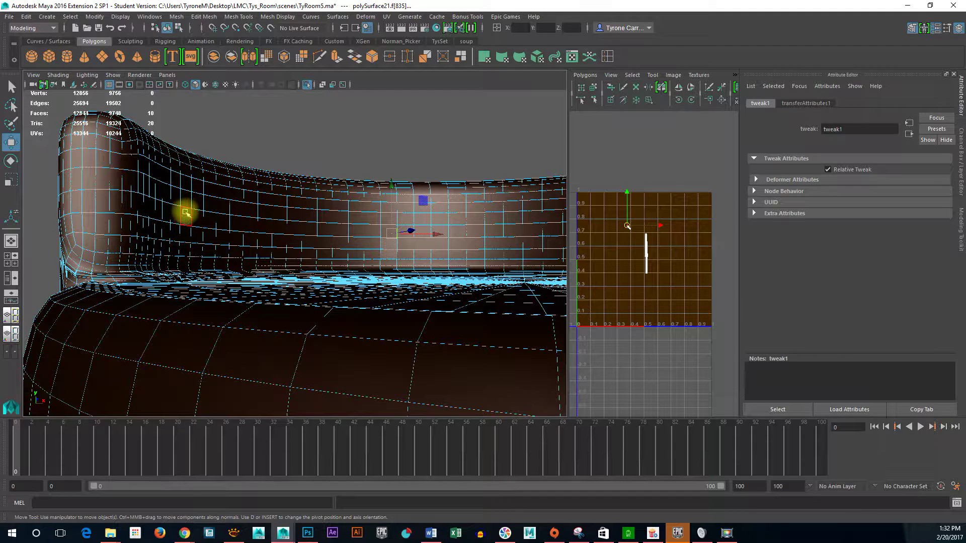
key("Tab")
mouse_move(183, 180)
left_mouse_down()
mouse_move(158, 177)
mouse_move(125, 194)
mouse_move(205, 191)
mouse_move(125, 228)
mouse_move(310, 237)
mouse_move(280, 221)
mouse_move(204, 217)
mouse_move(298, 250)
mouse_move(164, 221)
mouse_move(325, 229)
left_mouse_up()
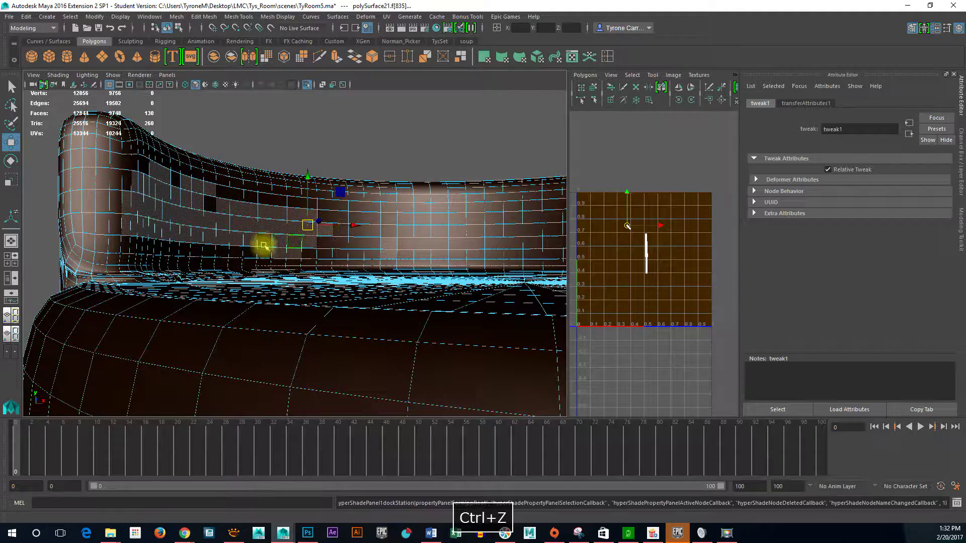
left_click(225, 221)
- Return from face selection to object mode and reselect the whole couch base
left_click_drag(116, 196, 59, 226, "alt")
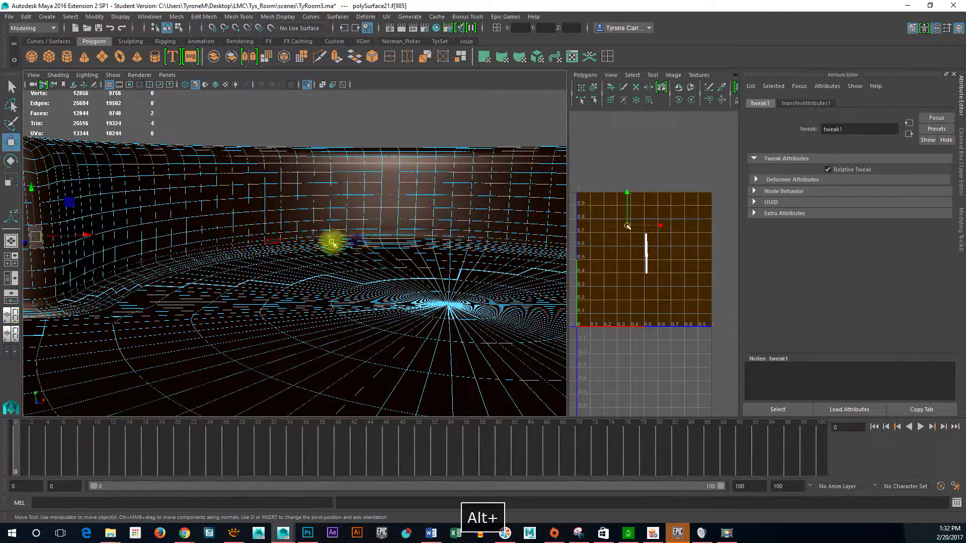
right_click_drag(330, 241, 308, 241, "alt")
left_click_drag(309, 241, 357, 248, "alt")
right_click_drag(358, 248, 226, 253, "alt")
left_click_drag(226, 253, 137, 70, "alt")
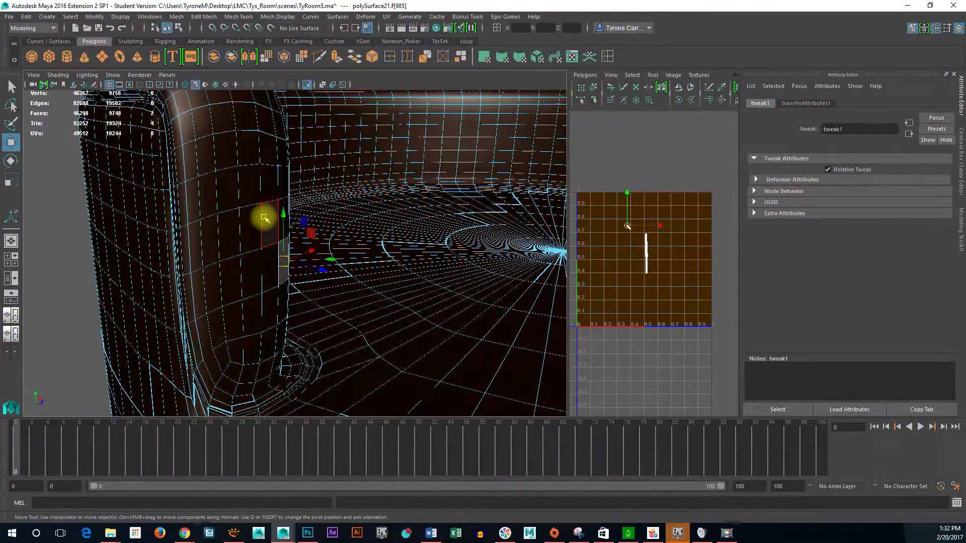
right_click_drag(270, 296, 268, 276, "alt")
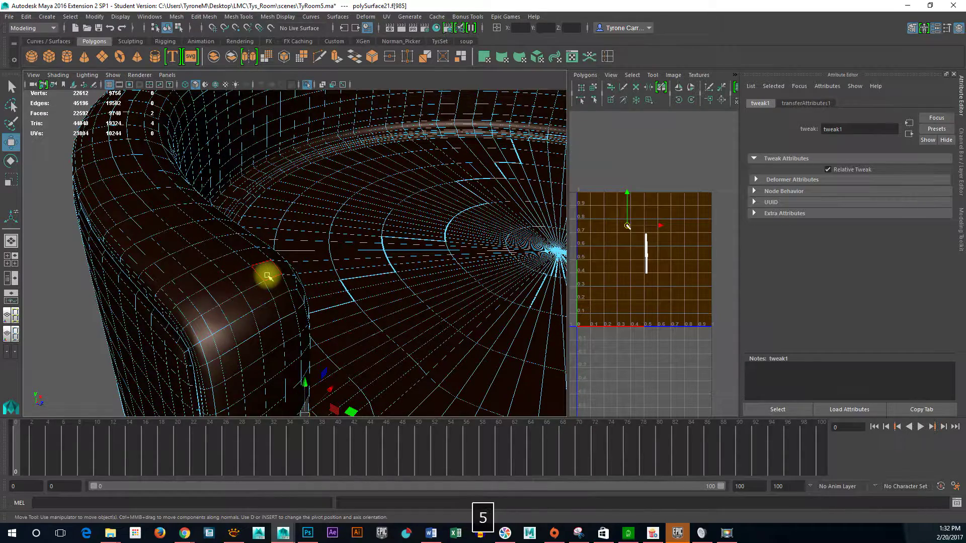
key("5")
right_click_drag(296, 237, 268, 253)
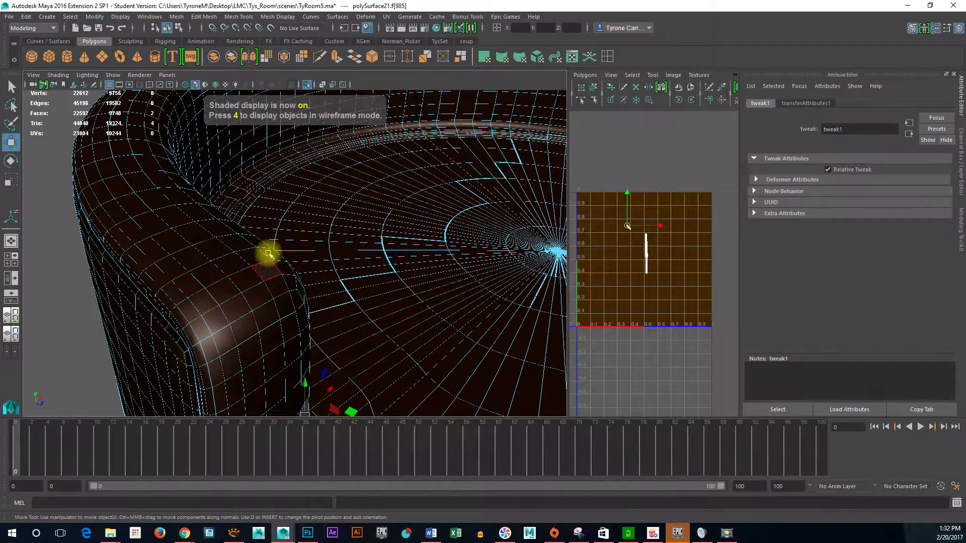
left_click_drag(52, 243, 217, 281, "alt")
left_click(195, 330)
- Examine the couch base's armrest and seat mesh, and widen the UV editor panel
left_click_drag(194, 330, 196, 278, "alt")
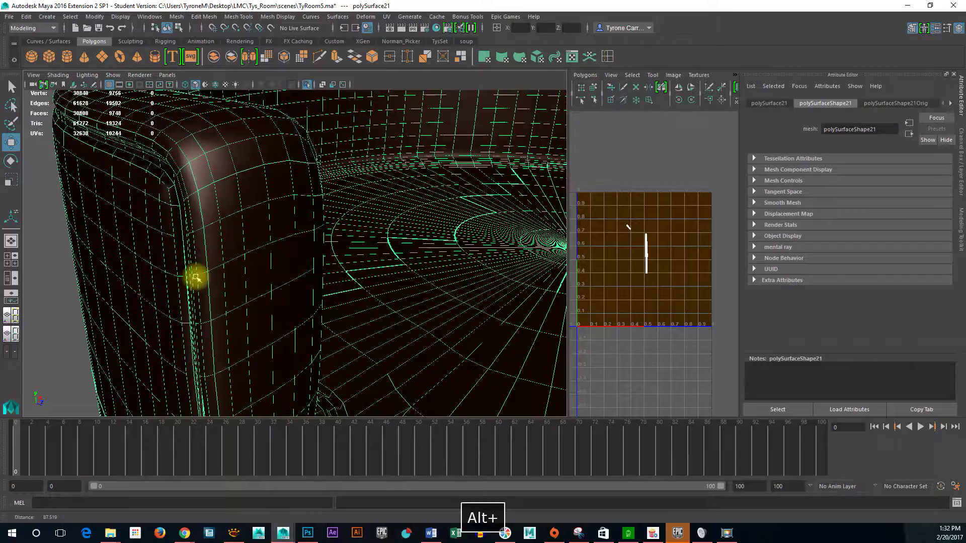
left_click_drag(438, 287, 350, 270, "alt")
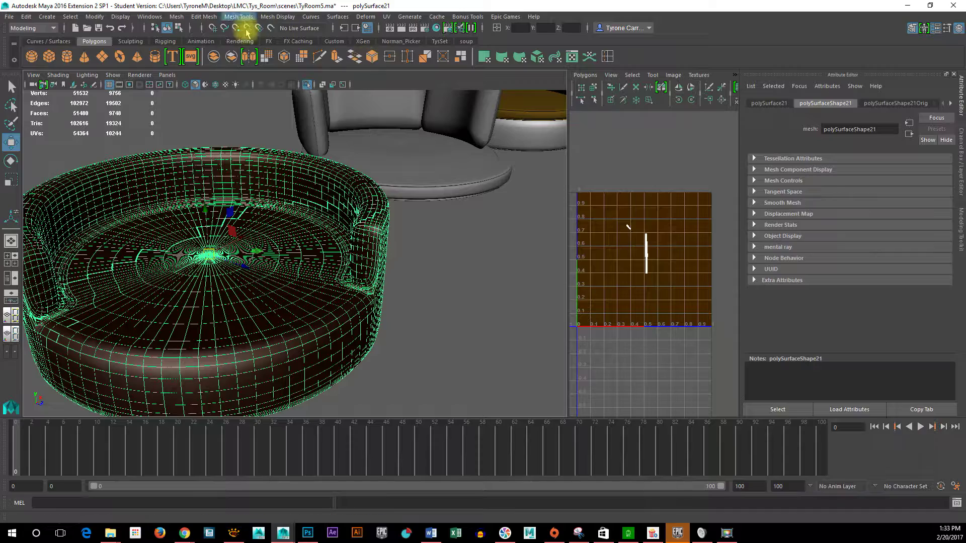
left_click_drag(570, 179, 505, 169)
left_click_drag(324, 210, 378, 220, "alt")
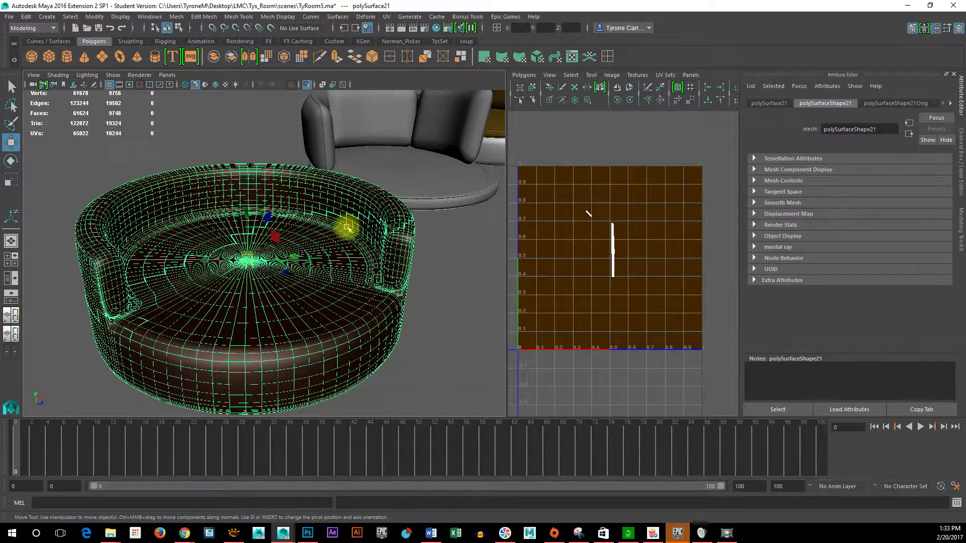
- Try a planar projection on the couch base with default settings and go back to object mode
left_click_drag(367, 119, 397, 166, "alt")
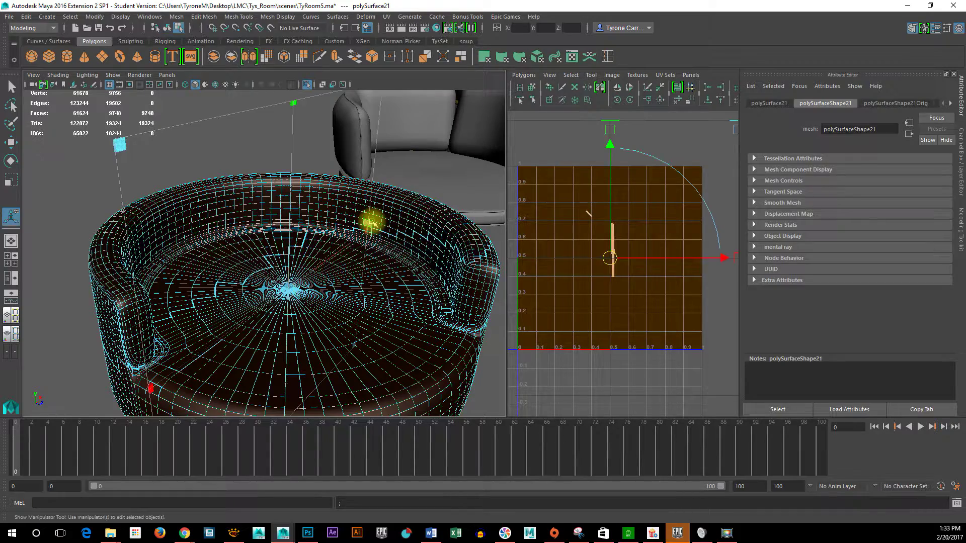
left_click_drag(384, 338, 595, 338, "alt")
scroll(595, 339, "down", 3)
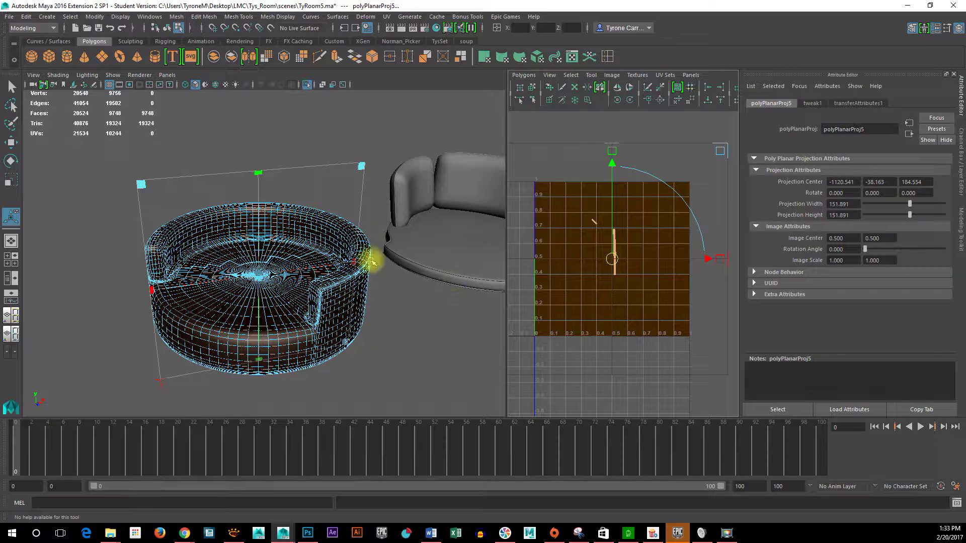
right_click_drag(348, 244, 398, 229)
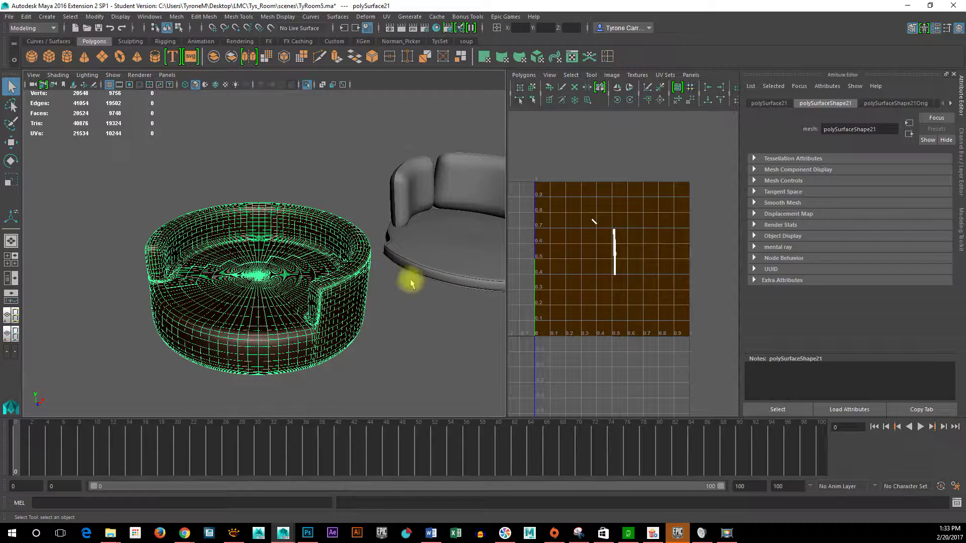
scroll(613, 259, "up", 3, "alt")
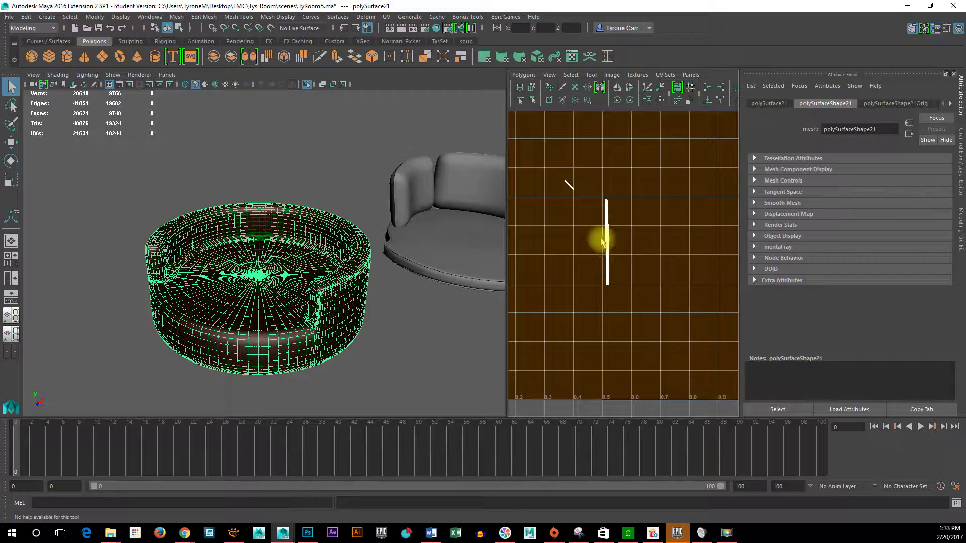
- Try planar mapping the couch base again with the projection rotated to about -86.67° in X, and go back to object mode
right_click_drag(176, 275, 420, 234, "alt")
left_click(486, 55)
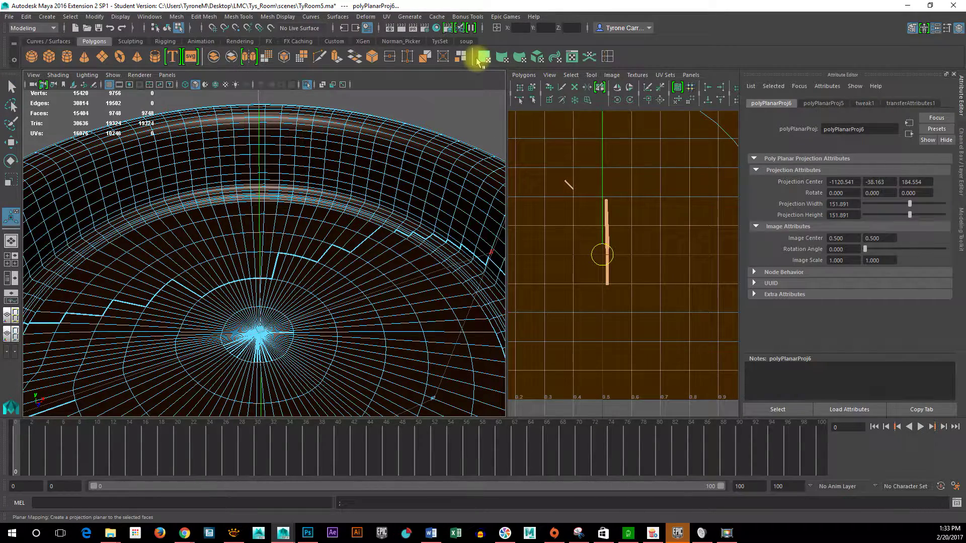
left_click_drag(484, 79, 255, 250, "alt")
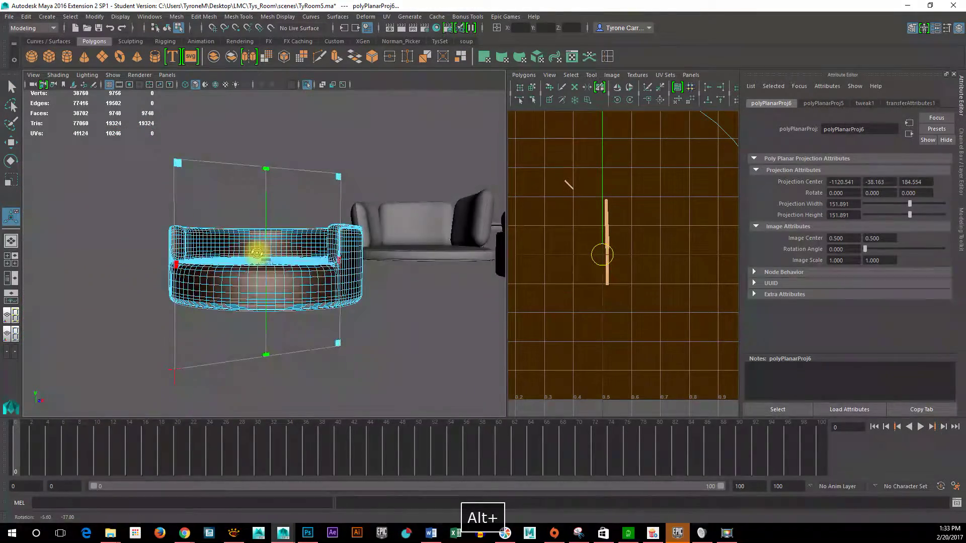
left_click(174, 375)
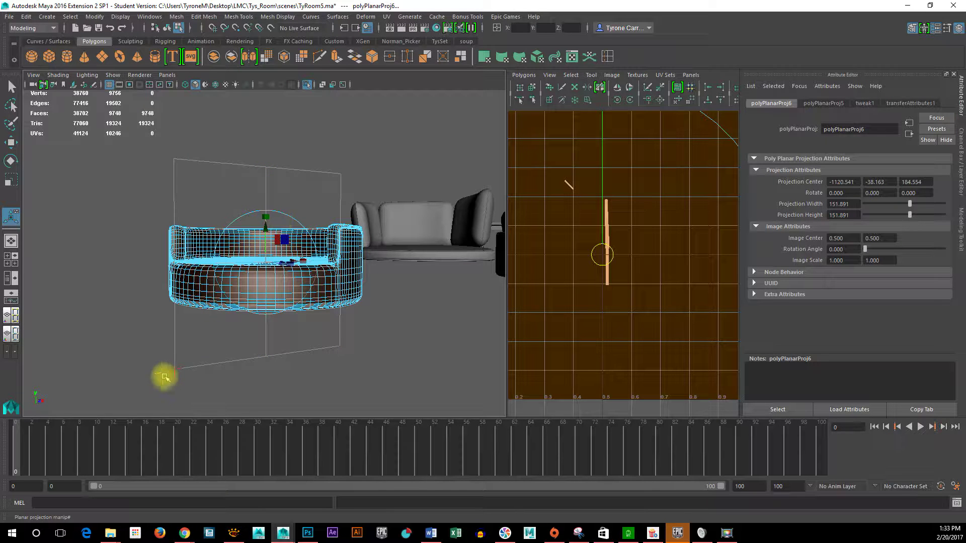
left_click(286, 262)
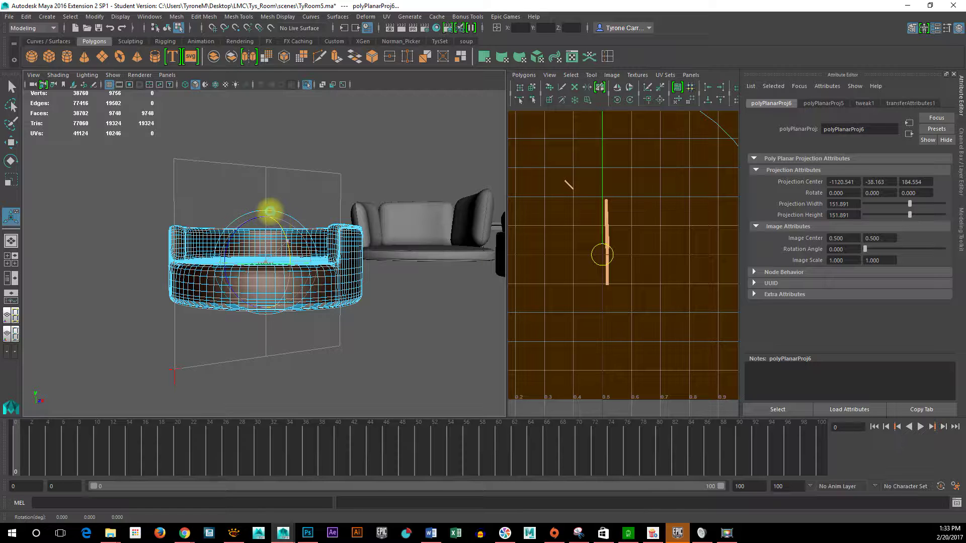
left_click_drag(250, 208, 342, 347)
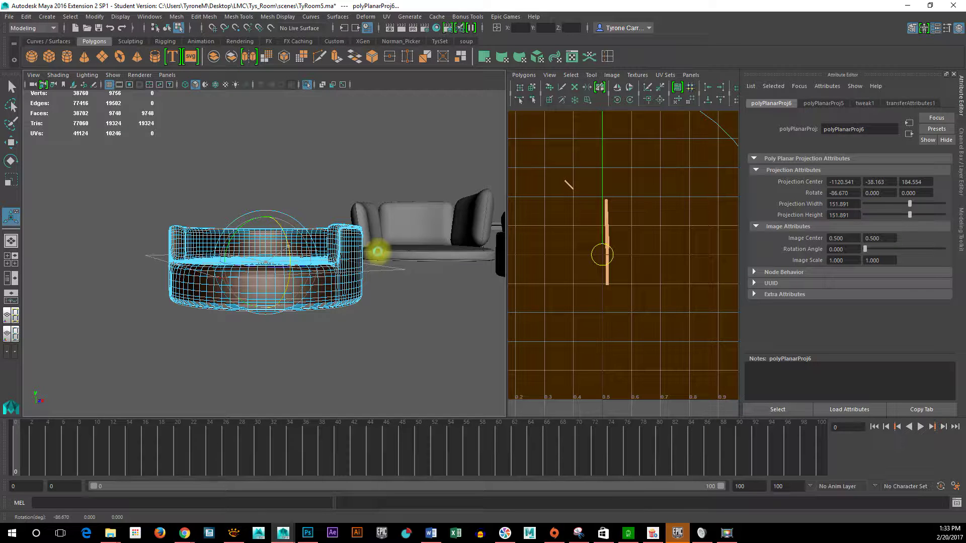
key("z")
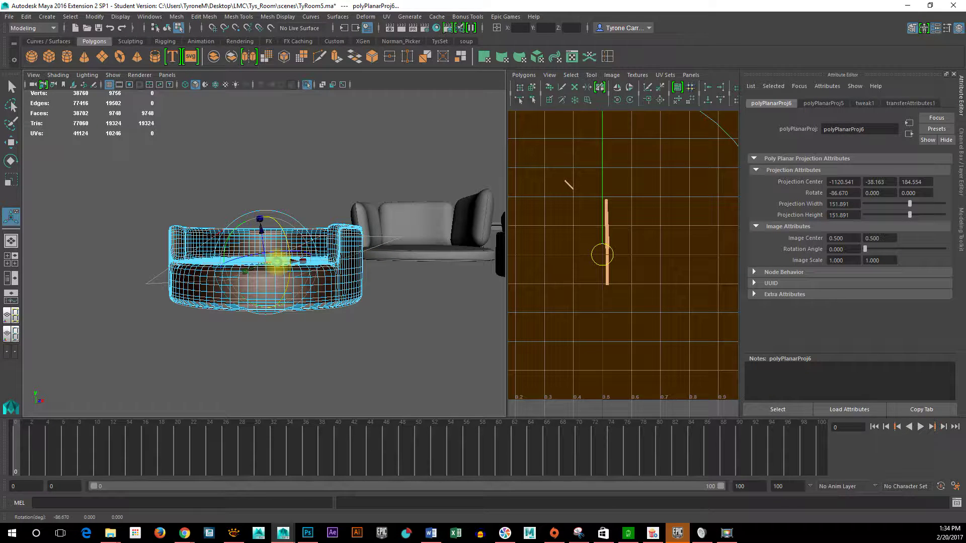
left_click(278, 264)
right_click_drag(293, 280, 370, 216)
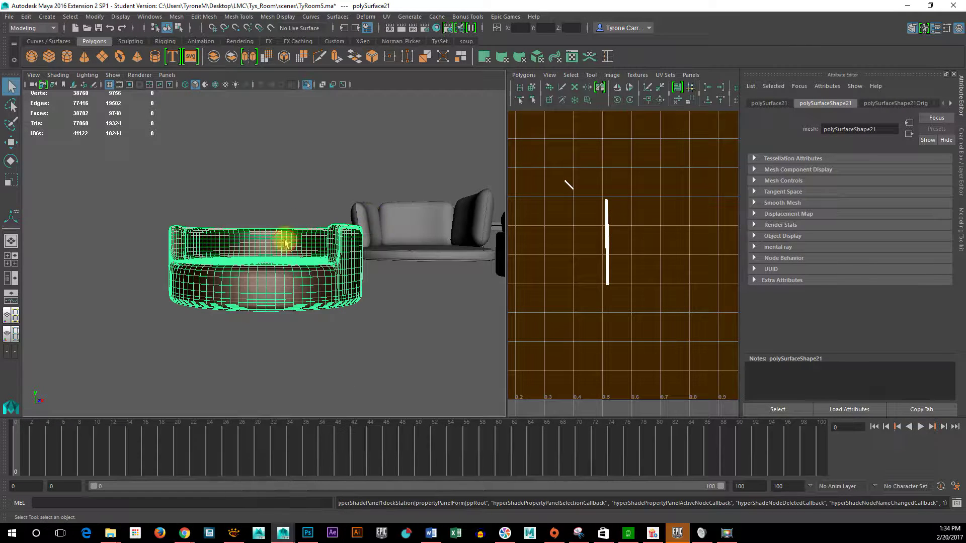
- Delete the construction history of the couch base
left_click(27, 17)
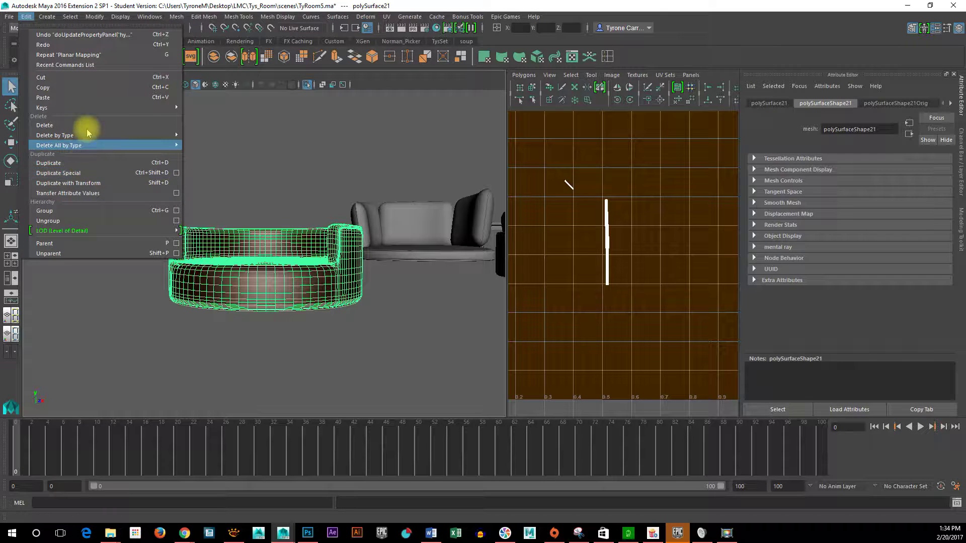
mouse_move(82, 135)
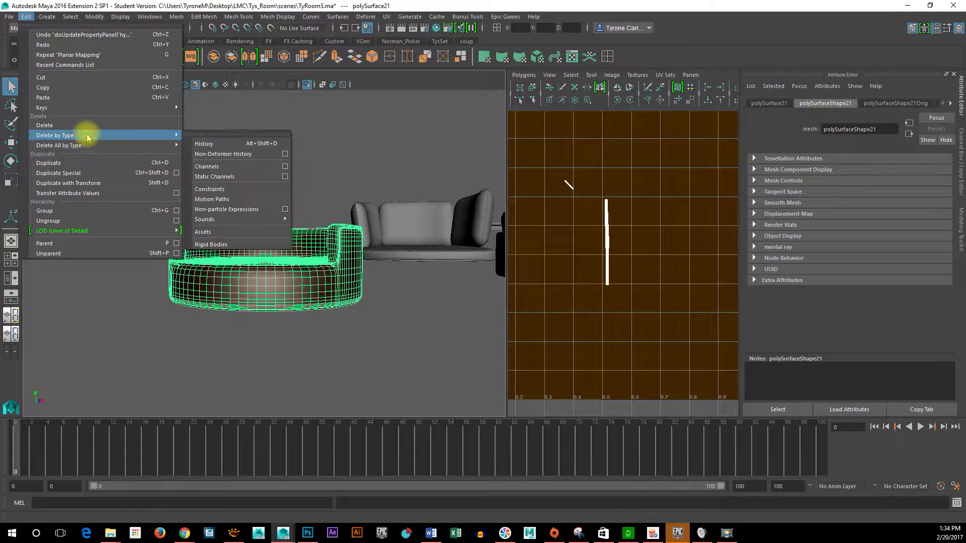
left_click(220, 144)
- Planar-map the couch base from above by rotating the projection plane to about -90.8° in X
left_click(484, 57)
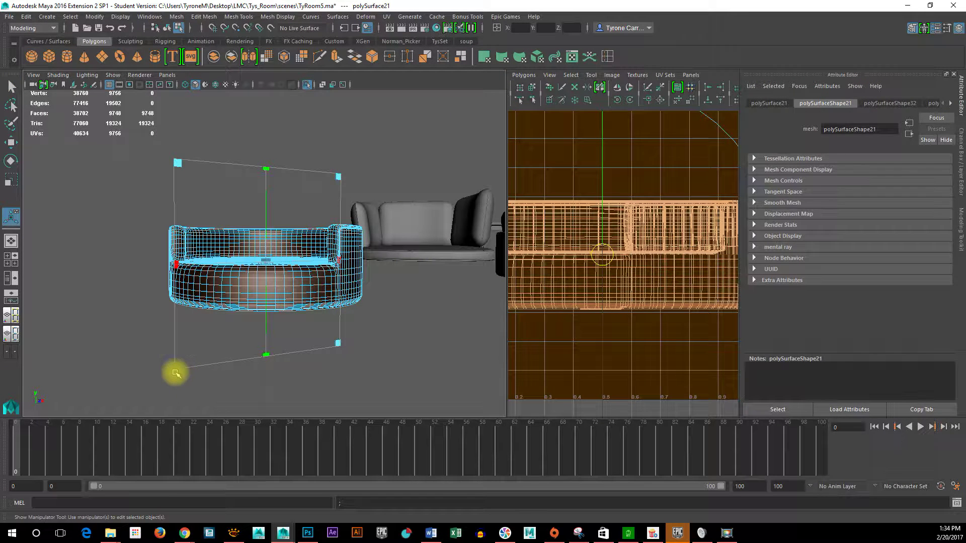
left_click(175, 373)
left_click_drag(287, 215, 180, 200)
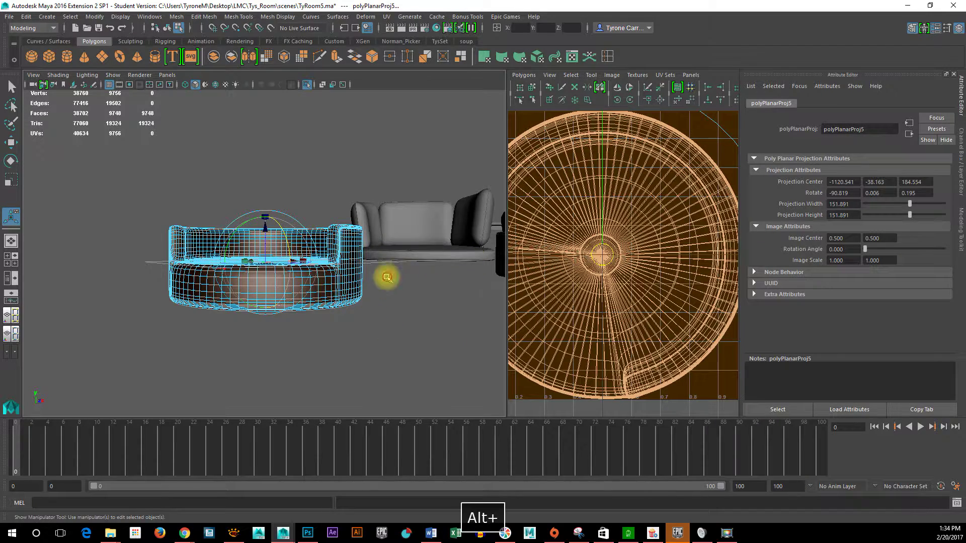
left_click_drag(384, 274, 365, 306, "alt")
right_click_drag(425, 288, 259, 266, "alt")
mouse_move(317, 285)
left_mouse_down("alt")
mouse_move(289, 273)
mouse_move(330, 224)
mouse_move(342, 232)
mouse_move(337, 282)
mouse_move(274, 319)
mouse_move(316, 283)
left_mouse_up("alt")
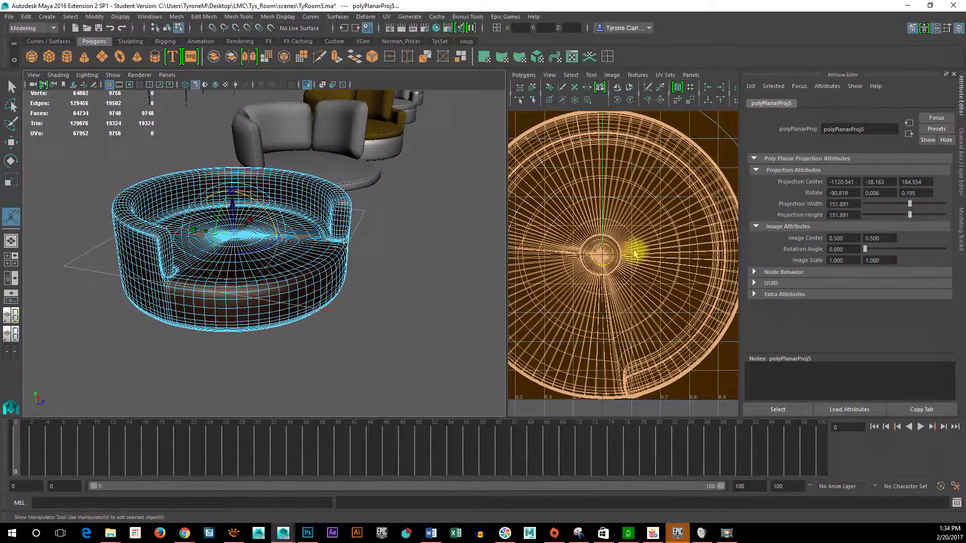
left_click_drag(367, 323, 334, 330, "alt")
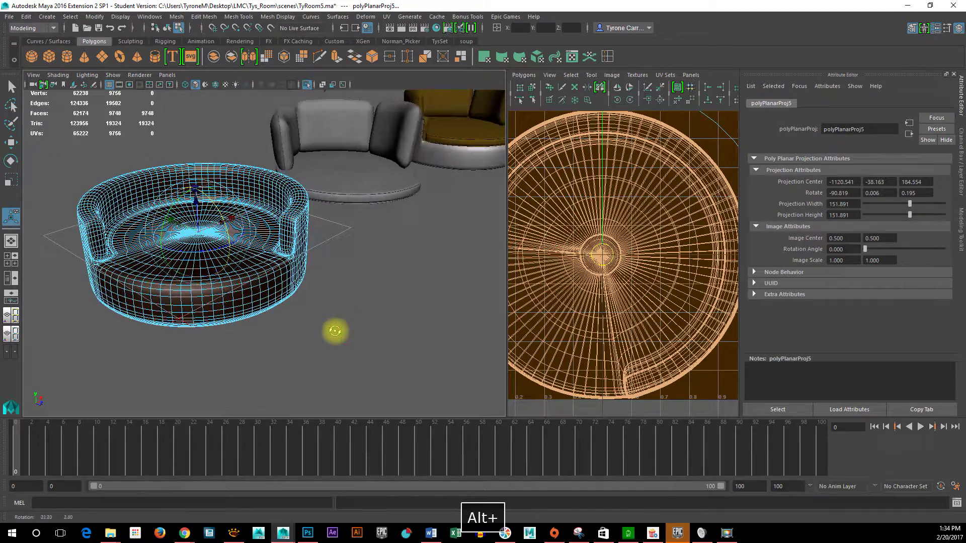
- Leave the projection manipulator and switch the couch base to edge selection mode
left_click(25, 17)
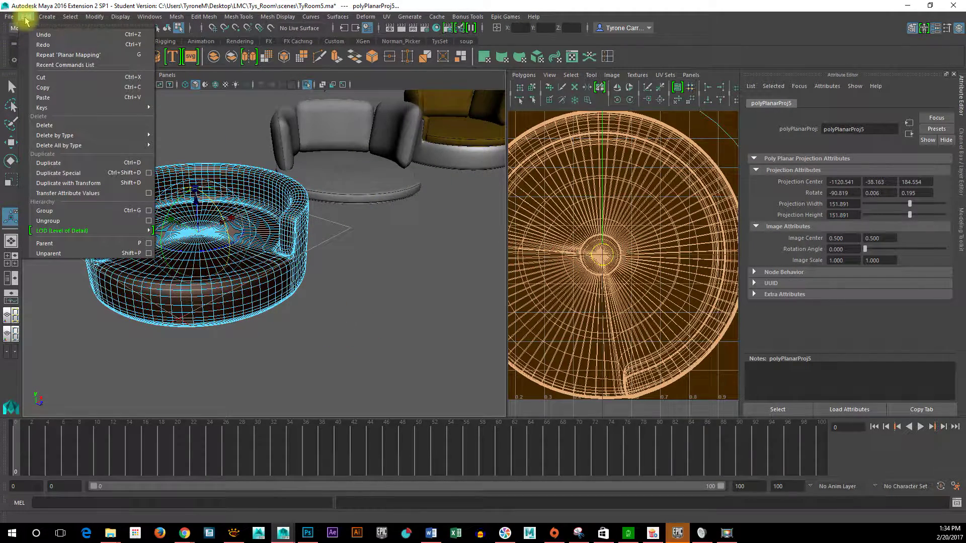
mouse_move(87, 141)
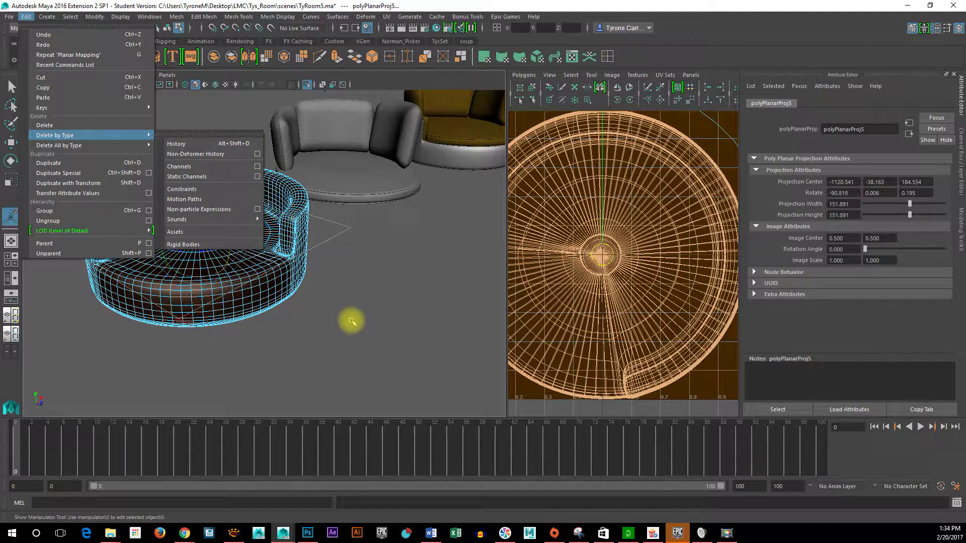
left_click(268, 310)
right_click_drag(302, 254, 272, 211)
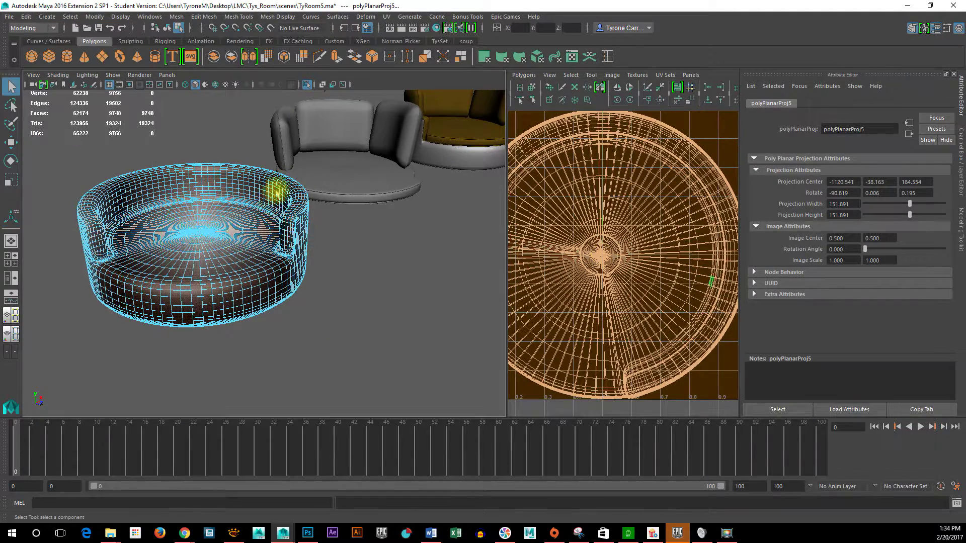
- Examine the edges of the seat, armrest and outer rim up close for a place to cut the UVs
left_click_drag(293, 191, 233, 244, "alt")
left_click_drag(222, 293, 286, 276, "alt")
right_click_drag(242, 280, 327, 302, "alt")
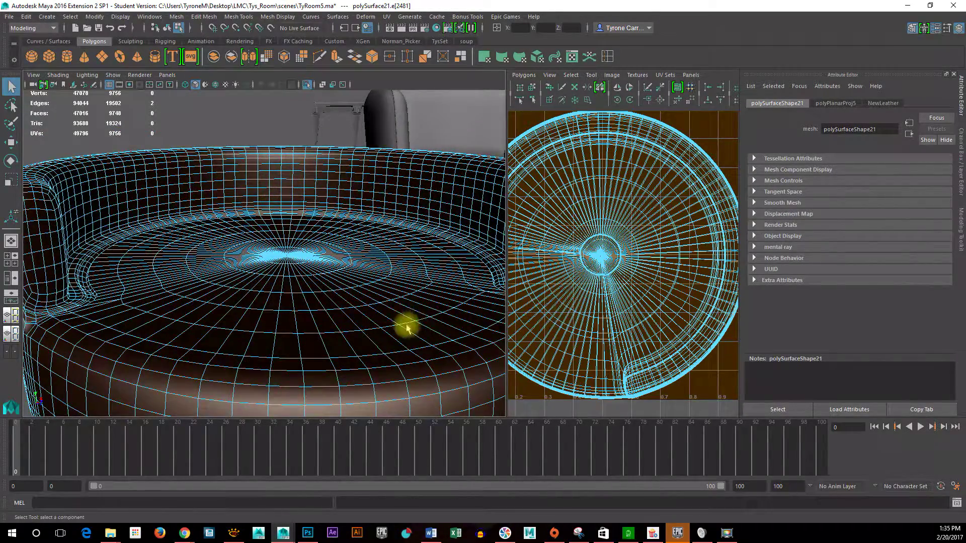
middle_click_drag(417, 323, 337, 309, "alt")
mouse_move(337, 309)
left_mouse_down("alt")
mouse_move(420, 328)
mouse_move(338, 303)
left_mouse_up("alt")
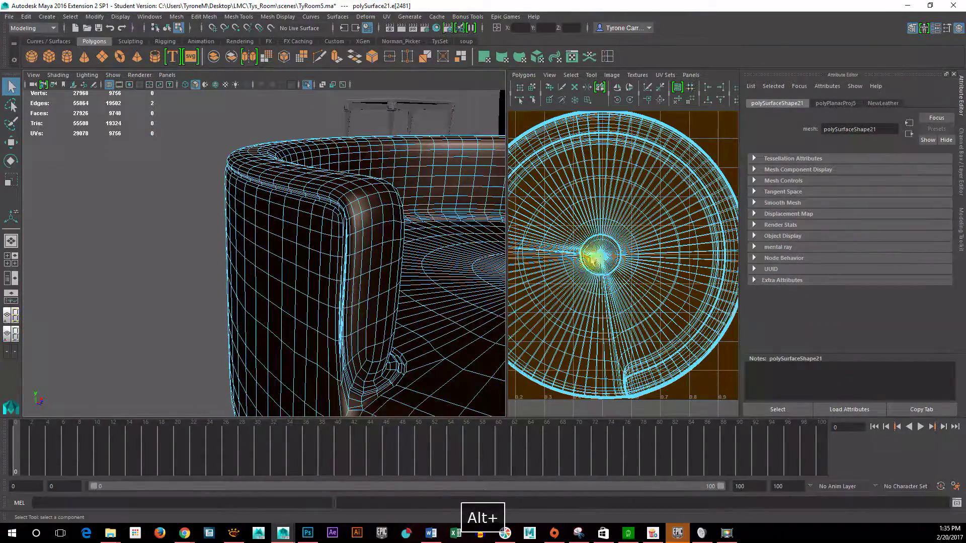
mouse_move(403, 290)
left_mouse_down("alt")
mouse_move(395, 285)
mouse_move(414, 281)
left_mouse_up("alt")
right_click_drag(414, 281, 360, 276, "alt")
left_click_drag(360, 276, 337, 281, "alt")
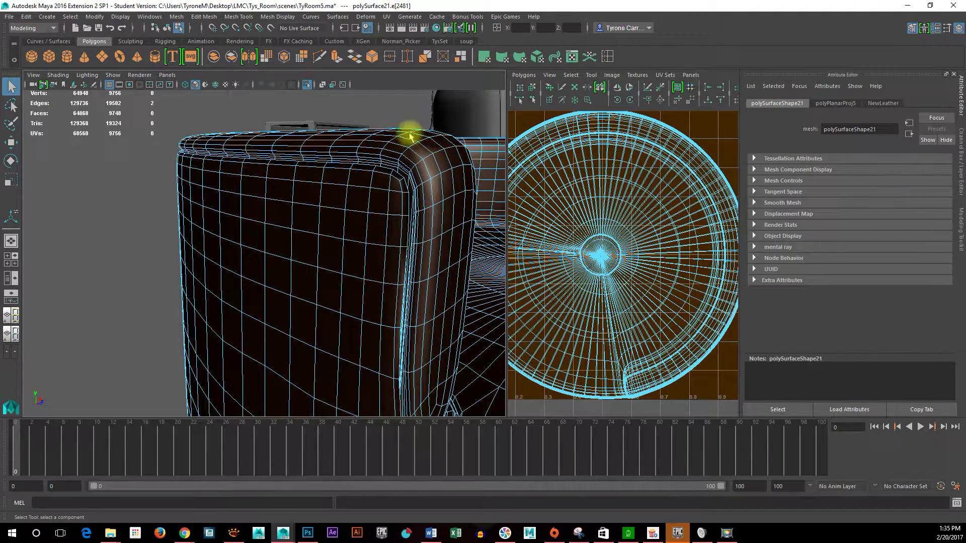
left_click_drag(461, 212, 245, 234, "alt")
middle_click_drag(246, 235, 265, 257, "alt")
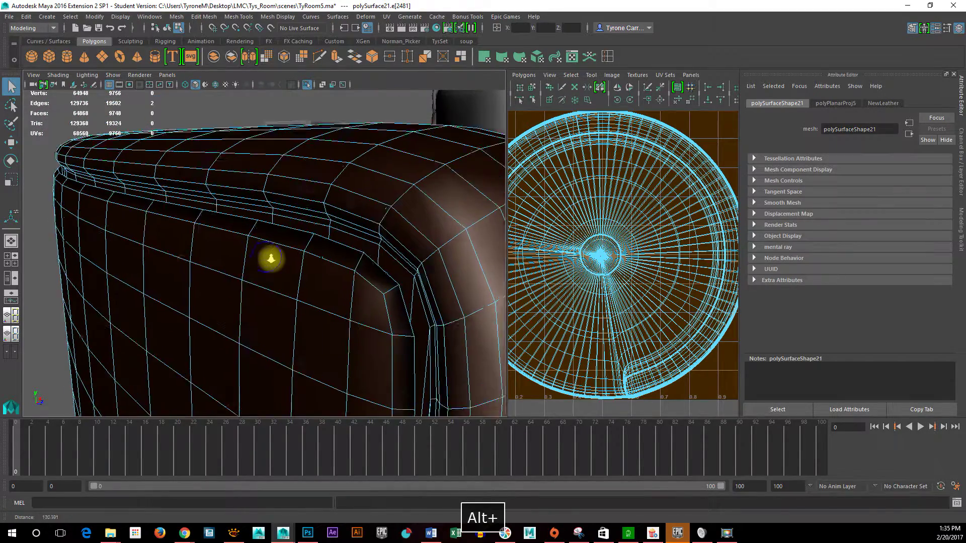
right_click_drag(270, 255, 276, 262, "alt")
left_click_drag(277, 258, 273, 257, "alt")
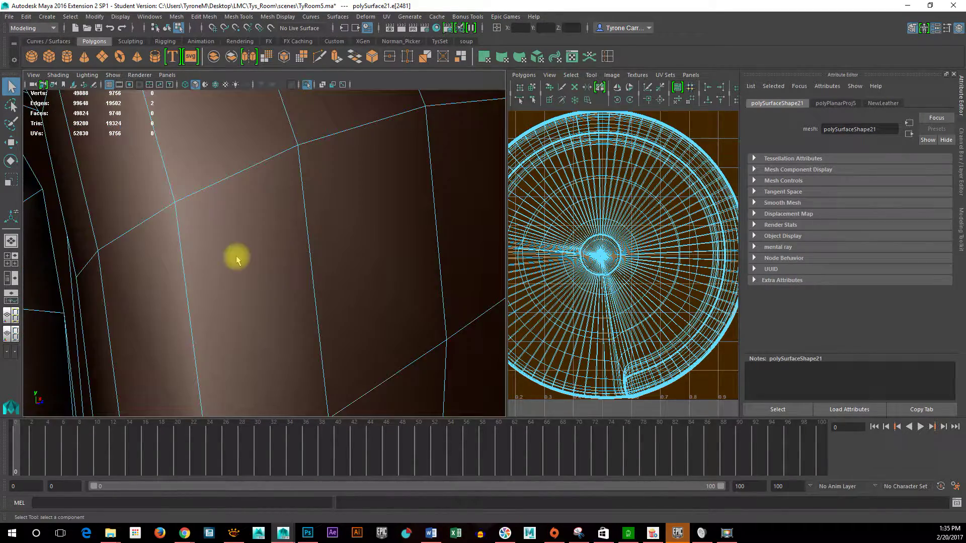
middle_click_drag(236, 259, 245, 257, "alt")
- Pick an edge near the armrest's top corner and inspect the narrow groove around it from several sides
right_click_drag(229, 193, 226, 135)
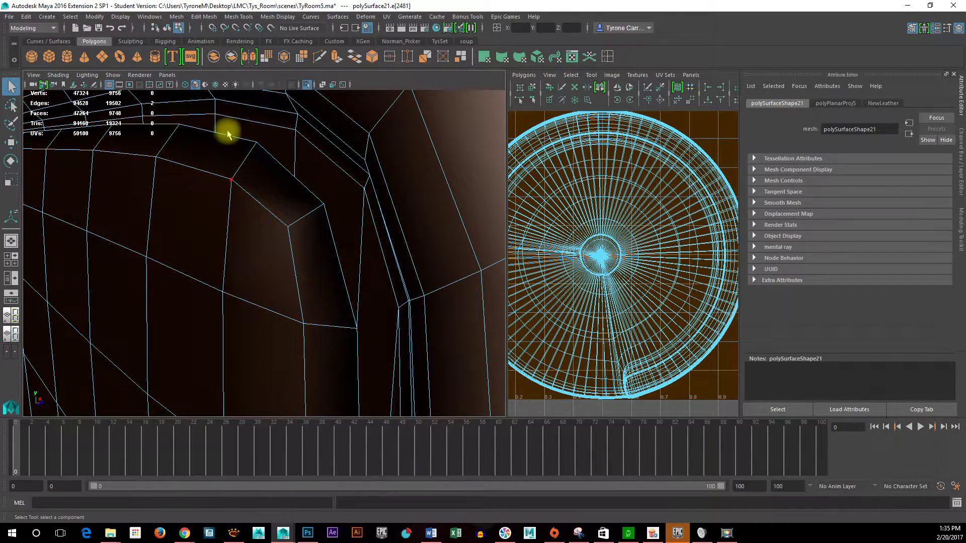
key("f")
left_click_drag(308, 216, 184, 276, "alt")
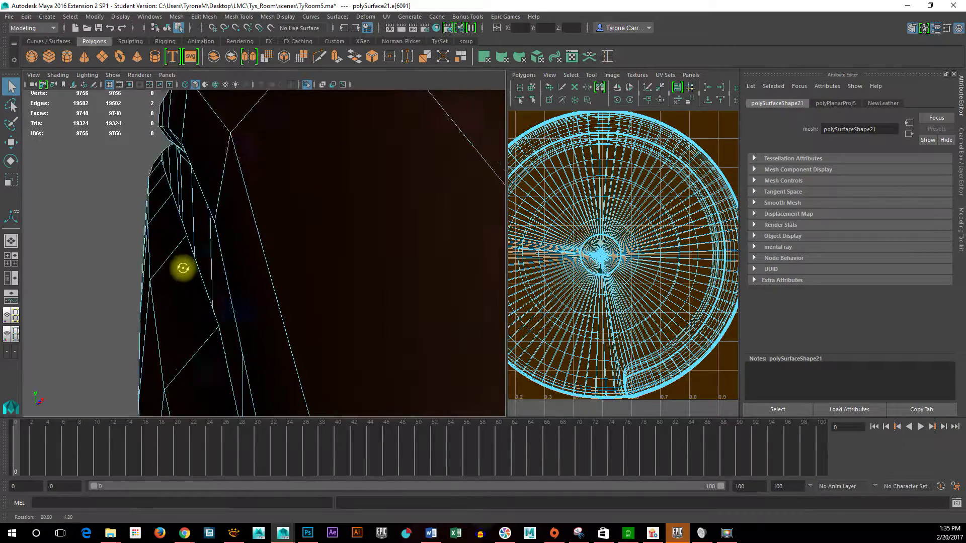
mouse_move(178, 266)
left_mouse_down("alt")
mouse_move(157, 239)
mouse_move(147, 254)
mouse_move(184, 256)
mouse_move(168, 237)
mouse_move(181, 256)
left_mouse_up("alt")
middle_click_drag(181, 257, 203, 272, "alt")
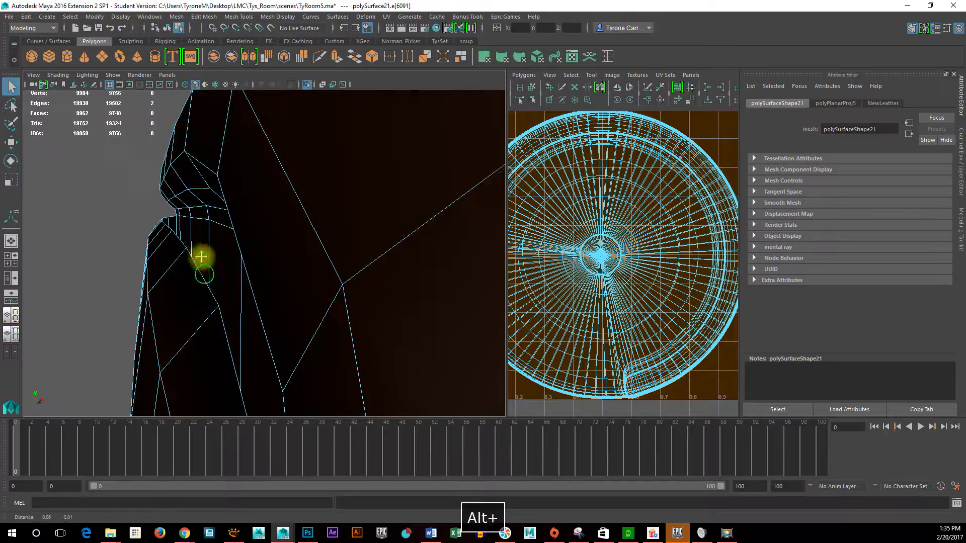
left_click_drag(302, 117, 317, 132, "alt")
right_click_drag(329, 150, 460, 166, "alt")
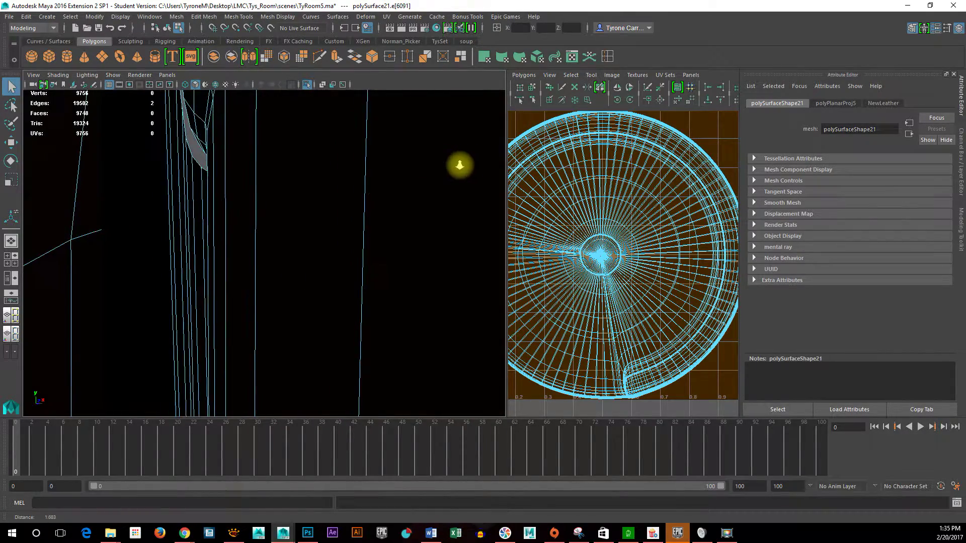
mouse_move(401, 184)
left_mouse_down("alt")
mouse_move(390, 215)
mouse_move(401, 181)
mouse_move(118, 176)
mouse_move(319, 222)
mouse_move(312, 243)
mouse_move(328, 206)
mouse_move(338, 239)
mouse_move(244, 207)
mouse_move(273, 125)
mouse_move(225, 160)
mouse_move(289, 212)
left_mouse_up("alt")
mouse_move(289, 211)
right_mouse_down("alt")
mouse_move(319, 231)
mouse_move(201, 247)
mouse_move(470, 254)
right_mouse_up("alt")
left_click_drag(470, 255, 329, 282, "alt")
- Select the edge loop along the groove of the armrest and backrest, and hide the Attribute Editor to enlarge the views
key("3")
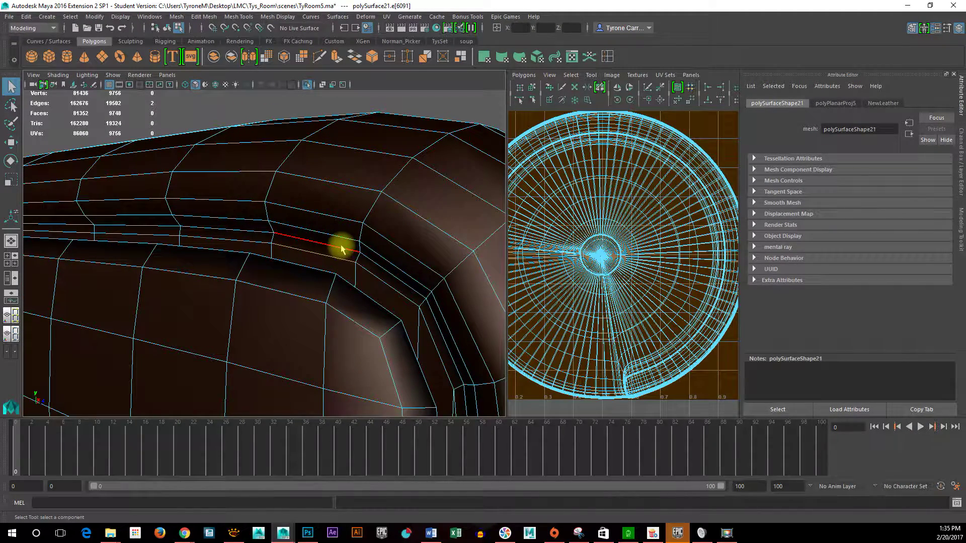
left_click_drag(341, 248, 286, 339, "alt")
middle_click_drag(287, 339, 341, 89, "alt")
left_click_drag(341, 89, 346, 243, "alt")
left_click_drag(455, 216, 309, 315, "alt")
right_click_drag(694, 187, 509, 217, "alt")
left_click_drag(418, 213, 277, 274, "alt")
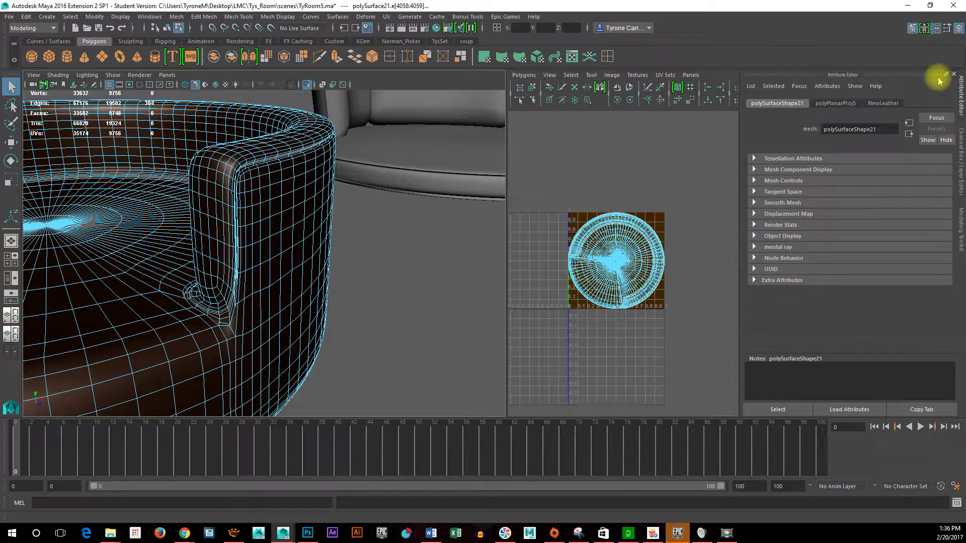
left_click(962, 92)
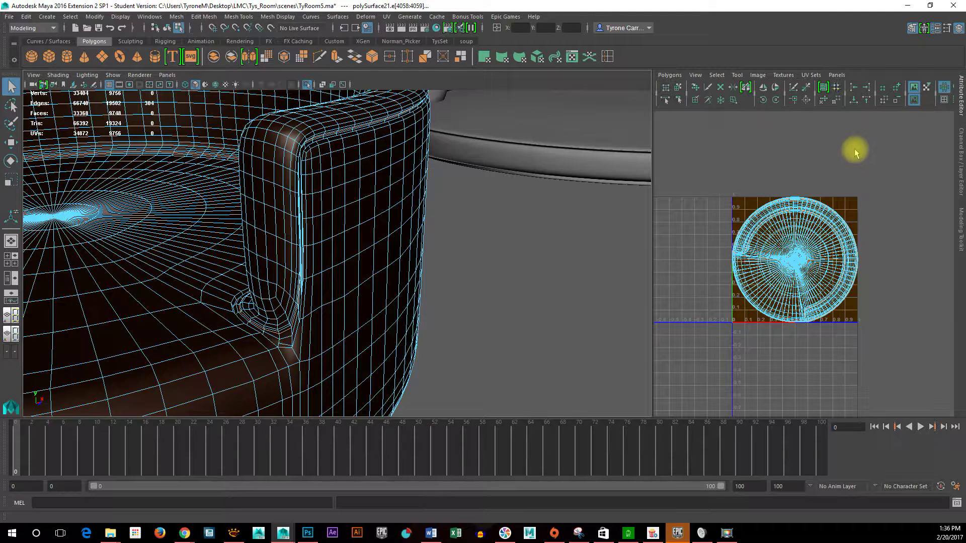
- Widen the UV editor, cut the base's UVs along the selected groove edge loop, and switch to UV component selection
left_click_drag(642, 200, 486, 200)
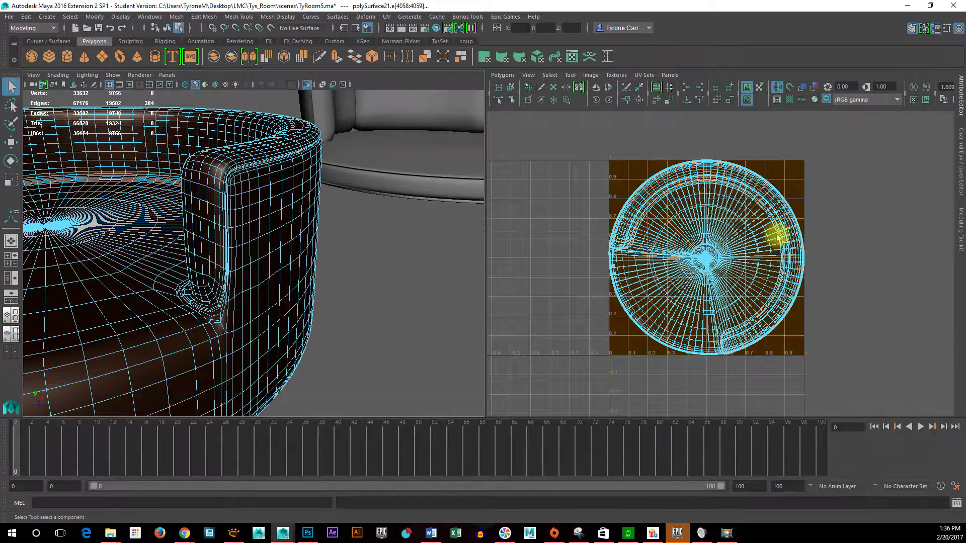
left_click(625, 90)
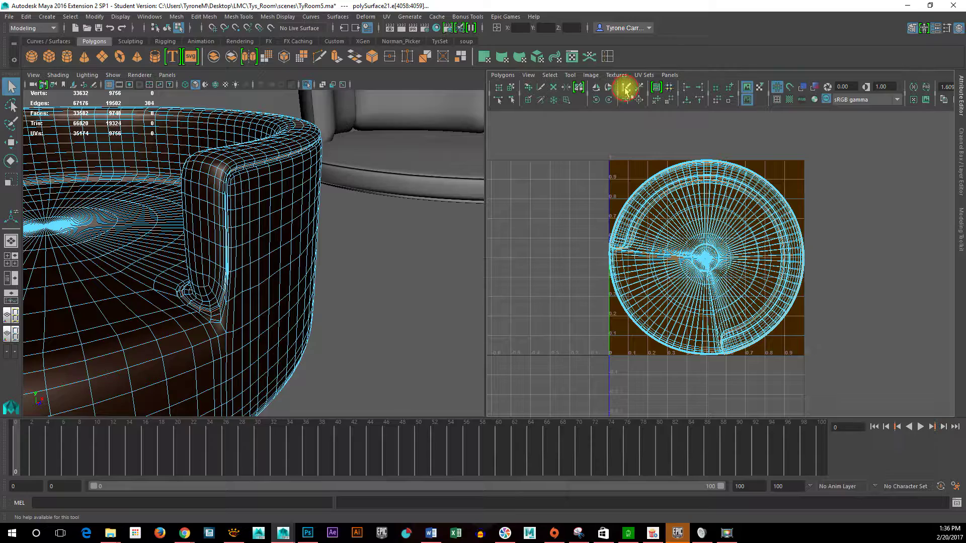
right_click(673, 193)
left_click(717, 190)
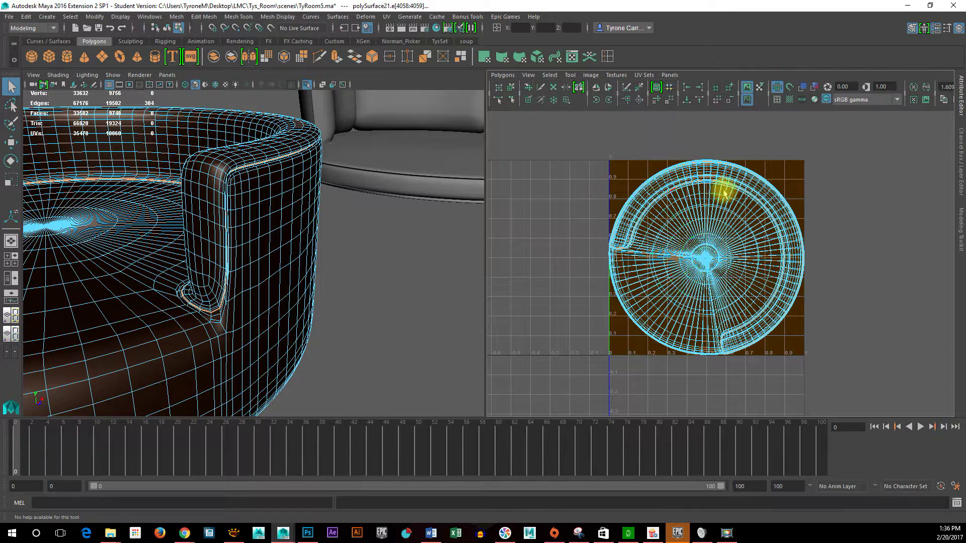
- Select the complete round base UV shell, move it left out of the 0–1 tile beside the C-shaped backrest shell, and clear the selection
left_click(705, 186)
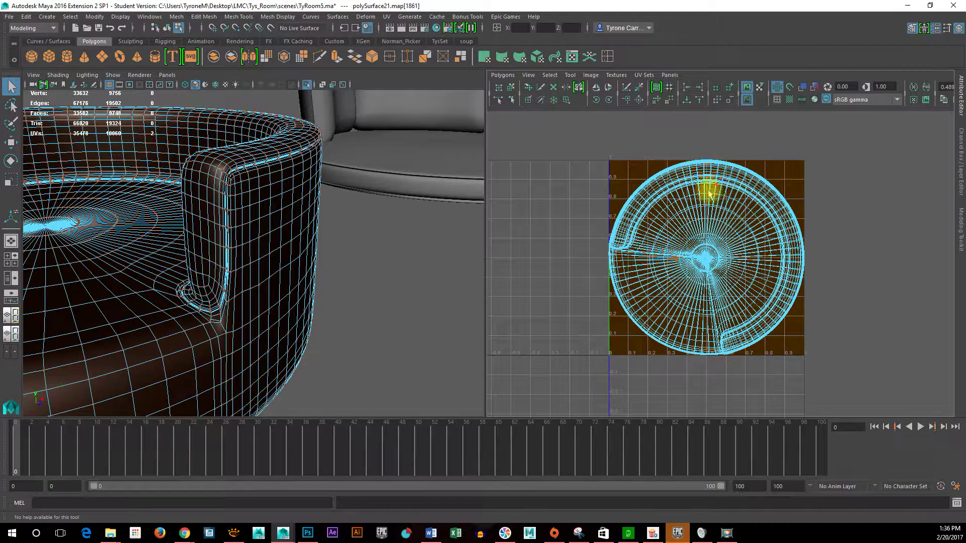
right_click(709, 194, "ctrl")
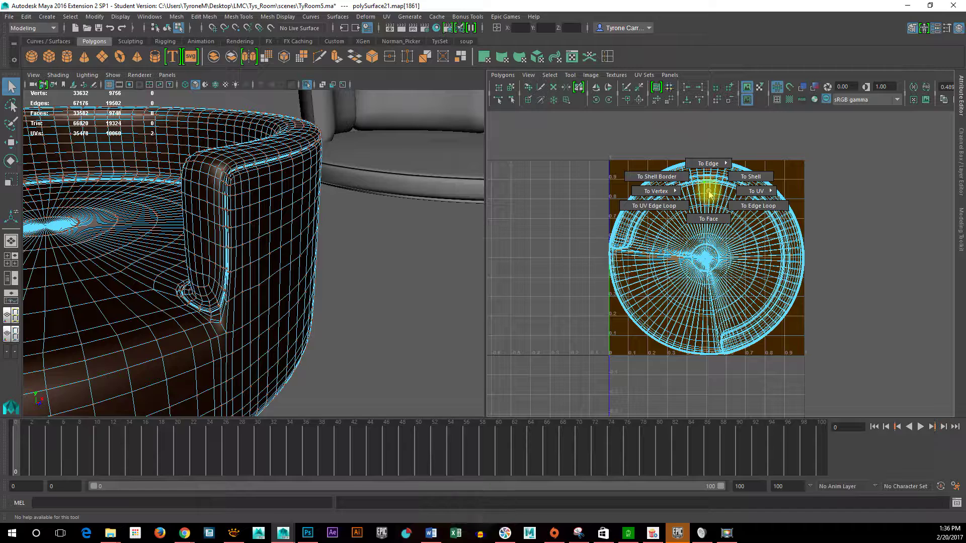
right_click_drag(711, 190, 729, 168, "ctrl")
right_click_drag(695, 249, 717, 237, "ctrl")
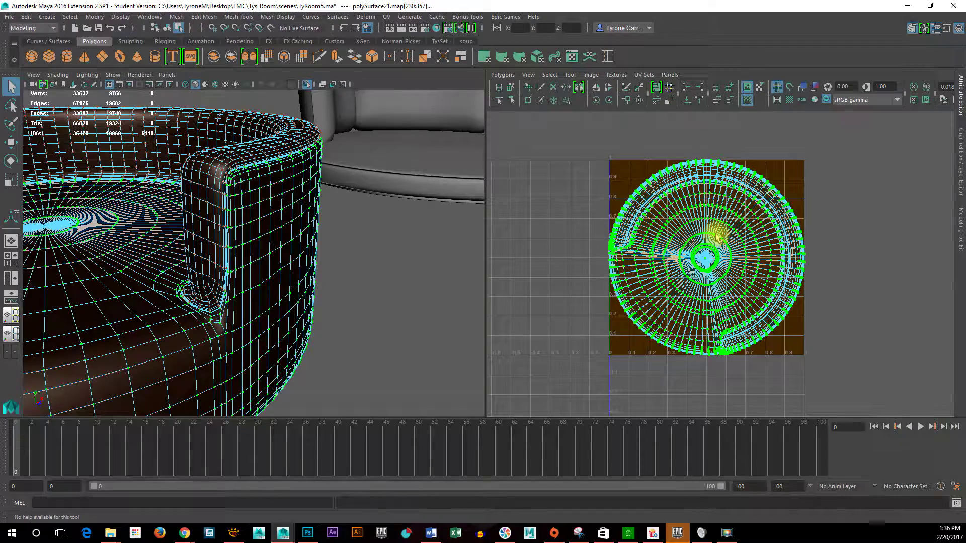
key("w")
left_click_drag(765, 258, 532, 254)
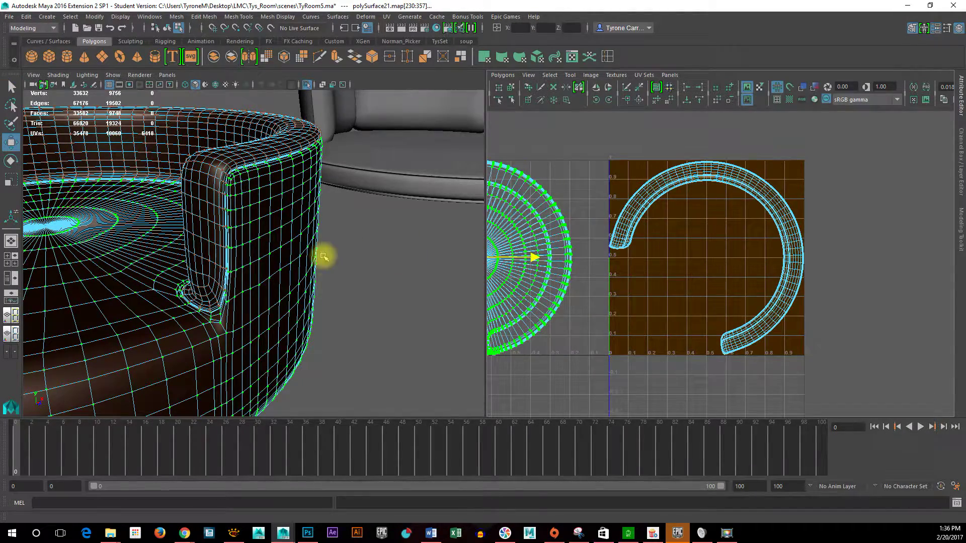
scroll(669, 305, "down", 3)
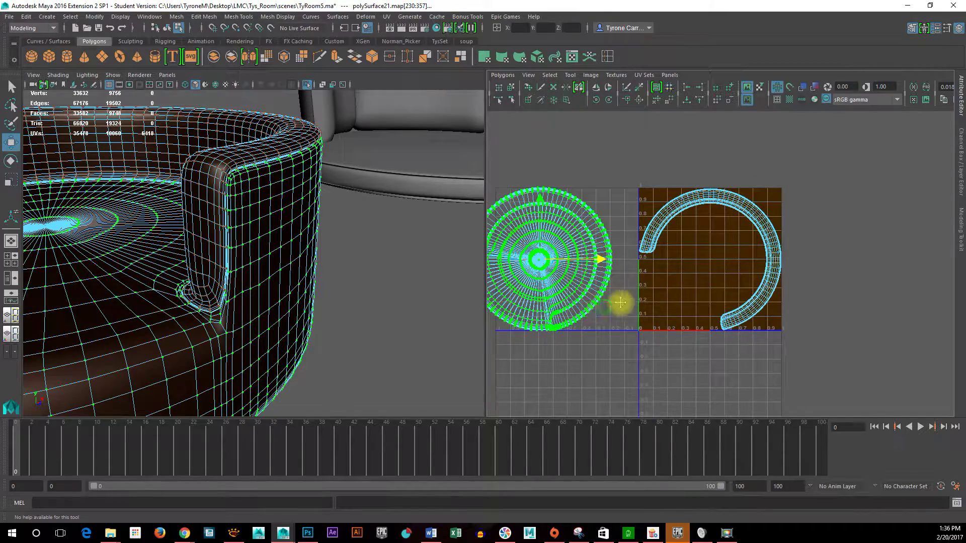
middle_click_drag(609, 308, 692, 290, "alt")
left_click_drag(317, 268, 322, 276, "alt")
right_click_drag(407, 286, 216, 274, "alt")
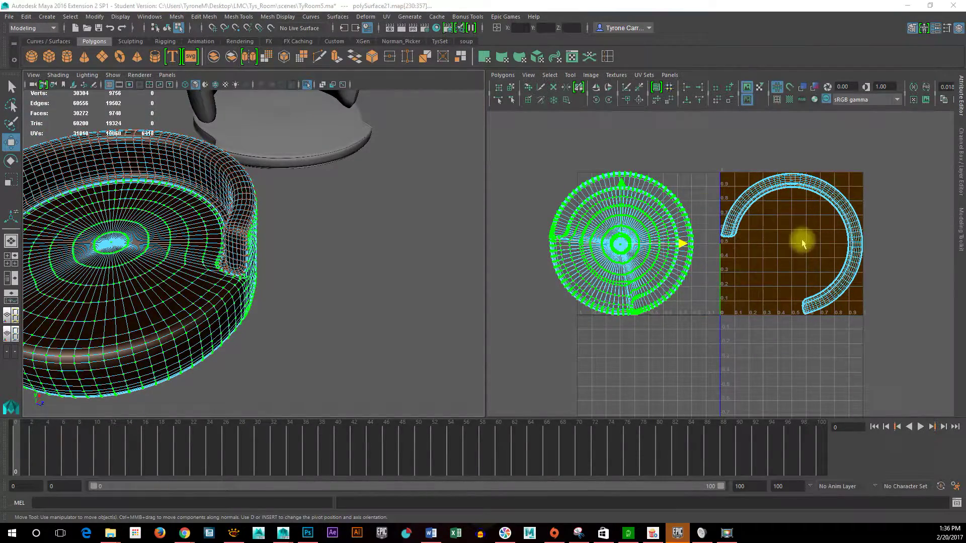
left_click(769, 159)
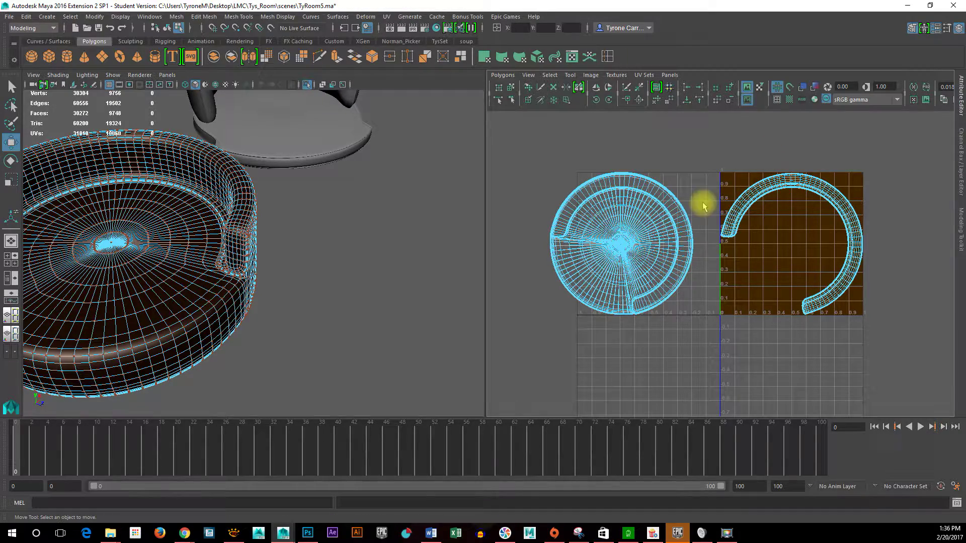
- Inspect the cut along the couch groove and select the C-shaped UV shell's faces to check which part of the couch it covers
left_click_drag(145, 304, 238, 237, "alt")
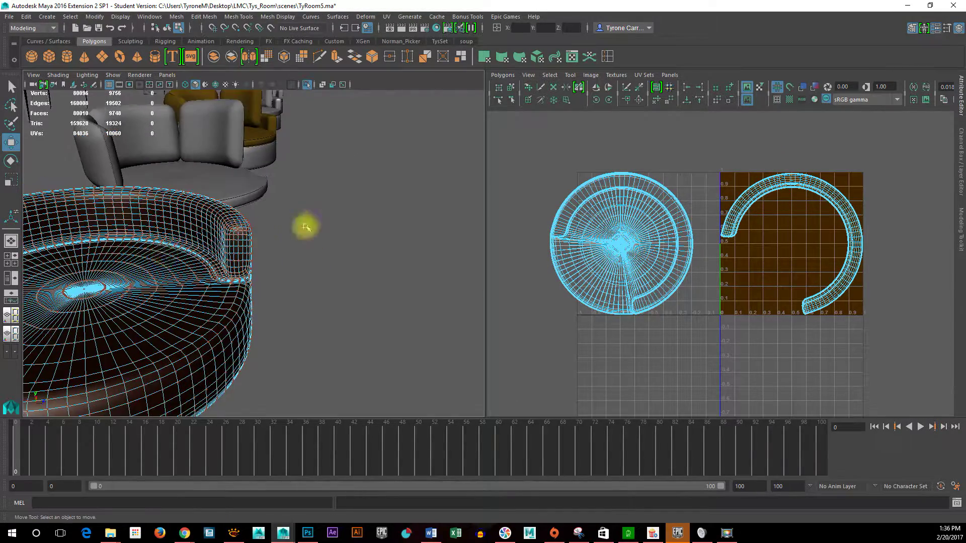
right_click_drag(175, 252, 485, 304, "alt")
left_click_drag(485, 304, 476, 304)
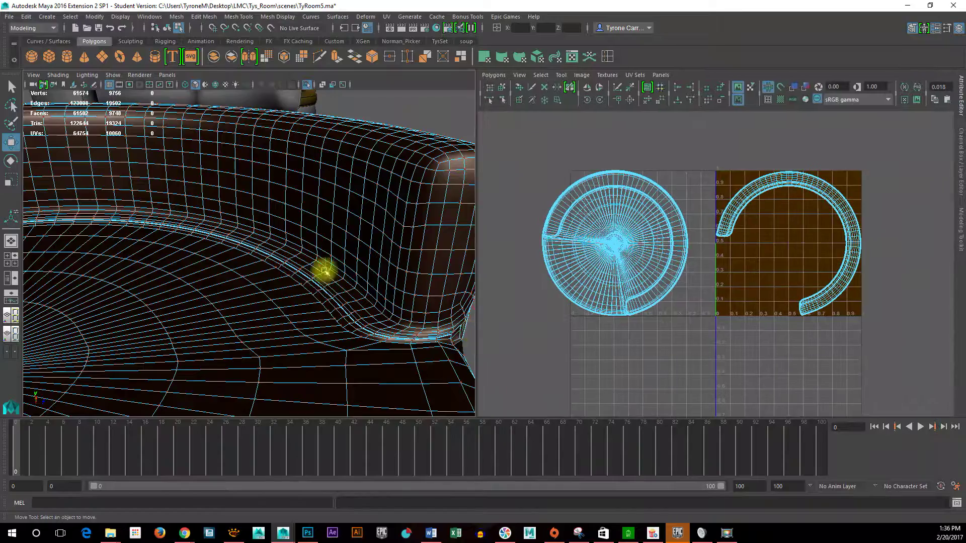
left_click_drag(324, 272, 312, 305, "alt")
right_click_drag(424, 235, 402, 180, "alt")
right_click_drag(757, 188, 691, 140)
left_click_drag(694, 134, 908, 400)
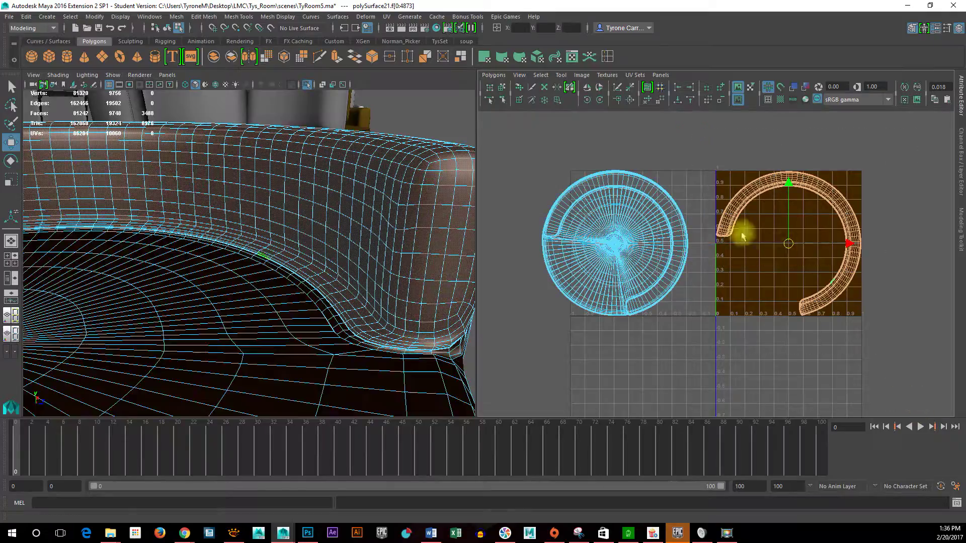
- Cut the UVs along the second edge ring around the centre of the couch base's round surface and return to object mode
left_click_drag(398, 272, 334, 259, "alt")
right_click_drag(334, 258, 326, 288, "alt")
left_click_drag(327, 289, 289, 261, "alt")
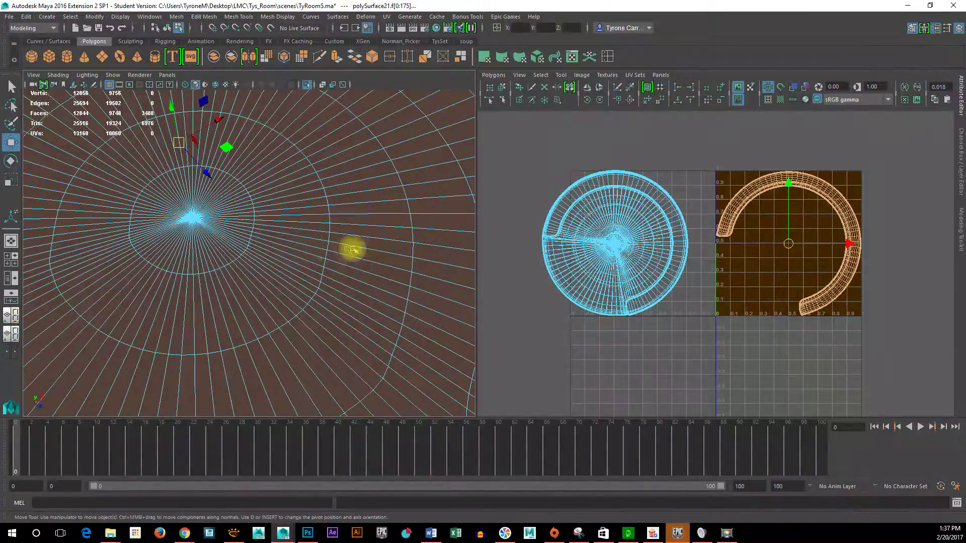
right_click_drag(351, 232, 329, 230)
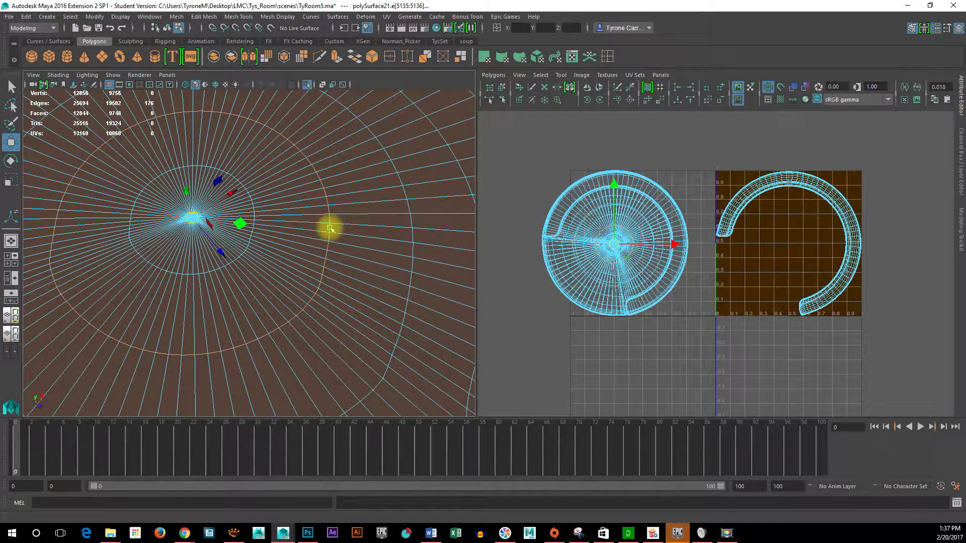
scroll(636, 292, "up", 5)
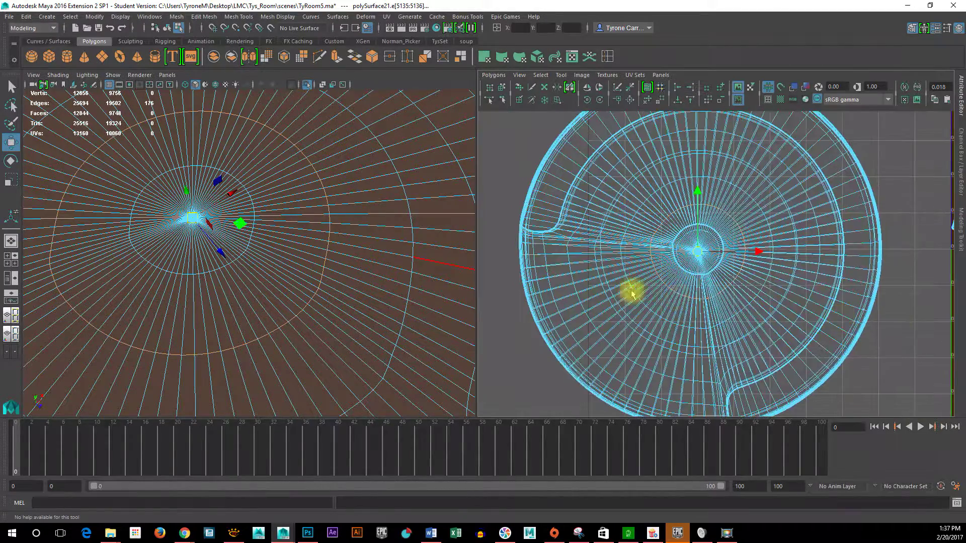
scroll(686, 198, "up", 3)
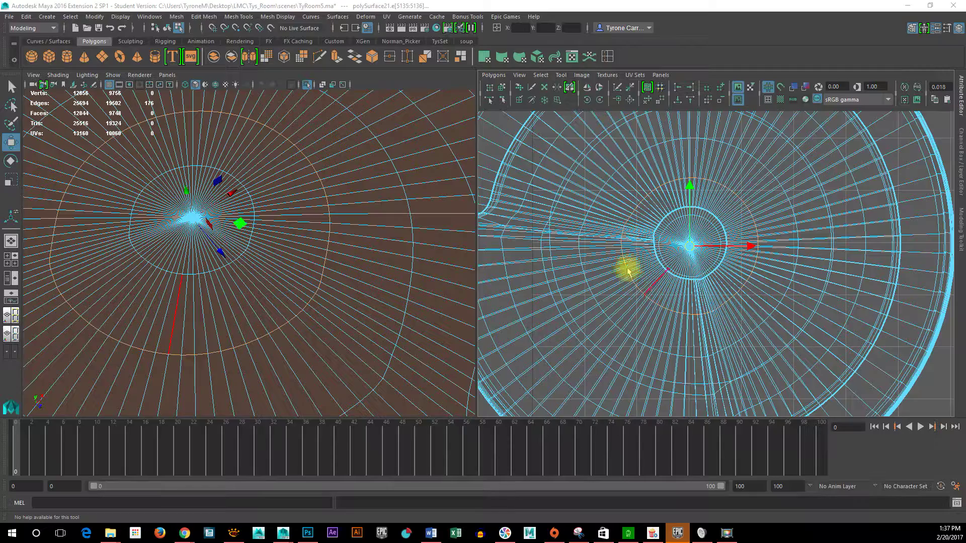
left_click(618, 91)
right_click_drag(248, 229, 308, 222)
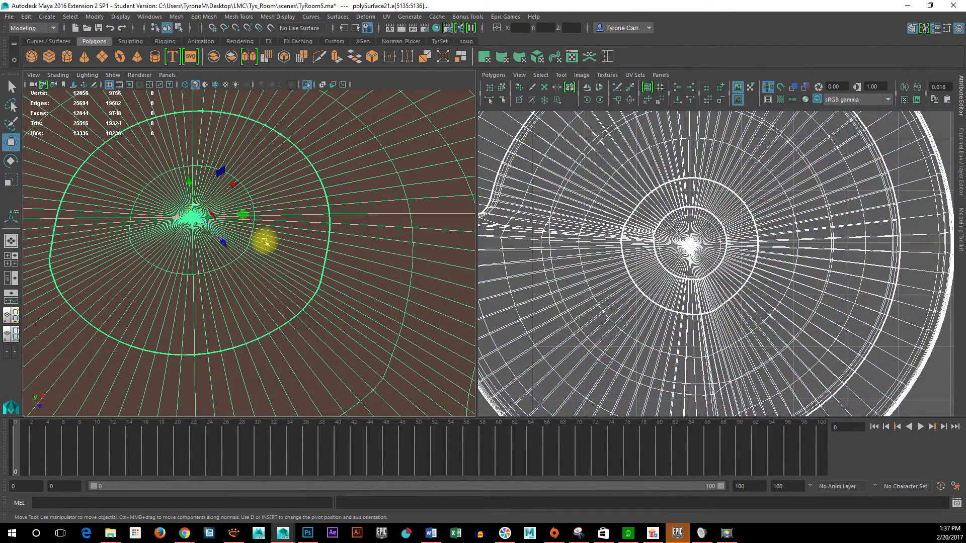
- Try to move the small round centre shell out of the base's UV layout, and undo the move
left_click(720, 247)
right_click_drag(723, 251, 786, 248)
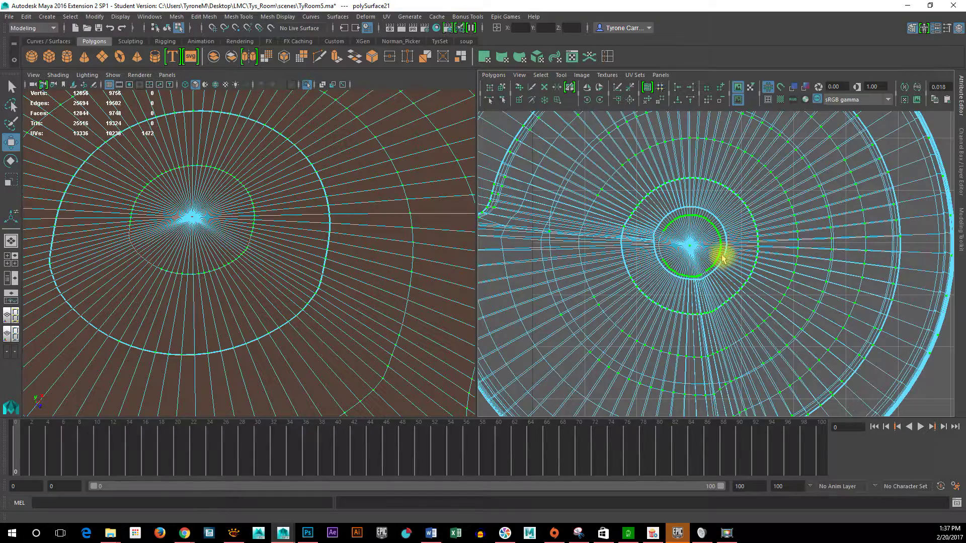
right_click_drag(722, 255, 287, 234, "ctrl")
left_click_drag(771, 259, 662, 270)
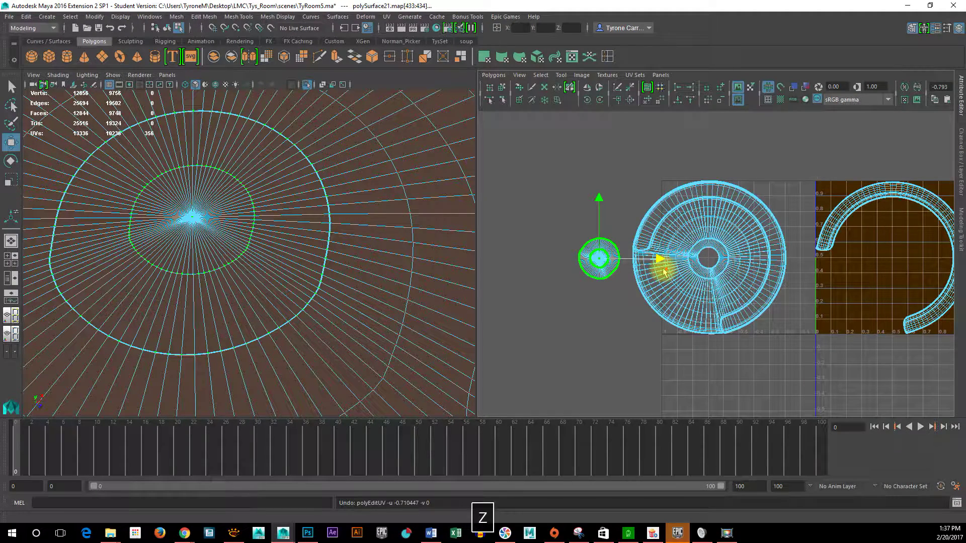
key("ctrl+z")
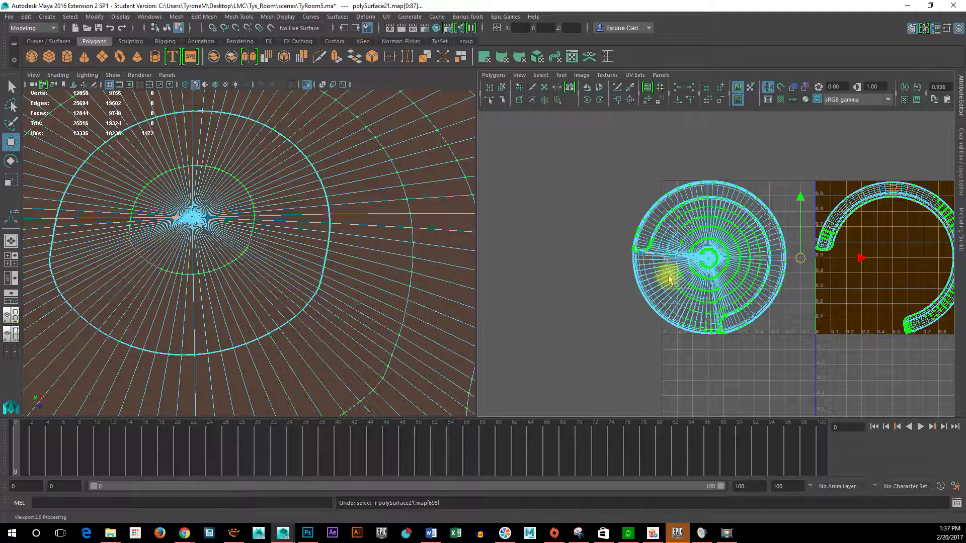
- Select all faces of the C-shaped backrest shell in the UV layout and assign them the NewFabric material from the Hypershade
middle_click_drag(822, 291, 682, 235, "alt")
right_click_drag(715, 197, 679, 171)
left_click_drag(652, 130, 856, 432)
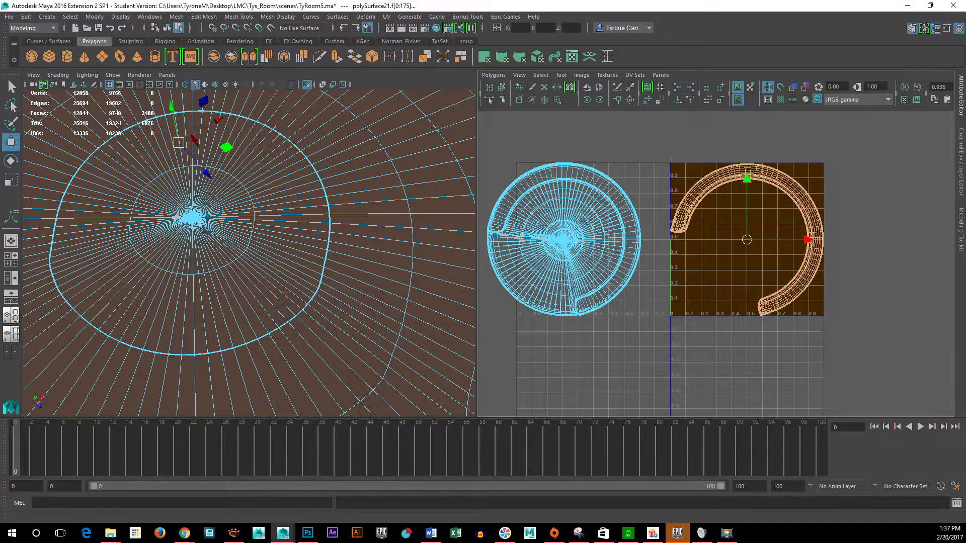
left_click_drag(965, 71, 588, 36)
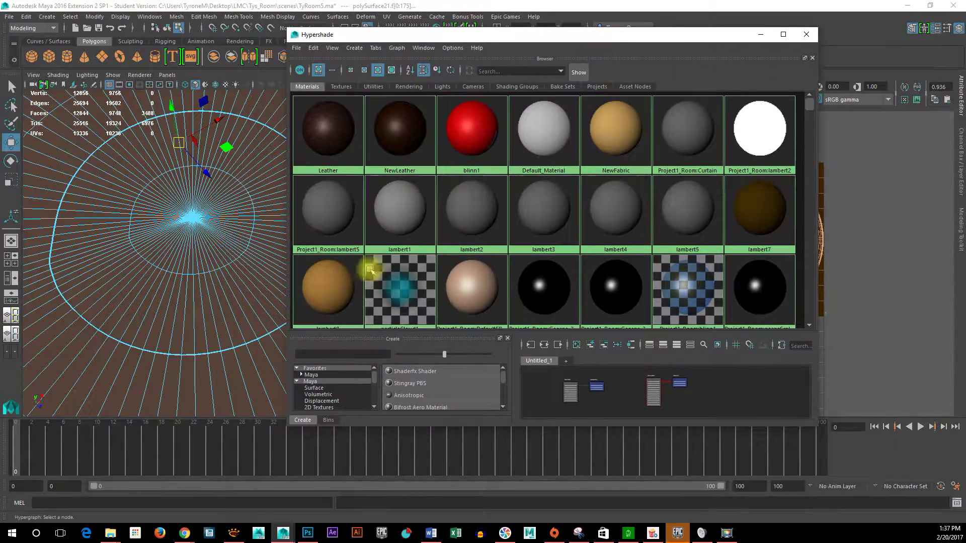
scroll(377, 274, "down", 3)
left_click(607, 272)
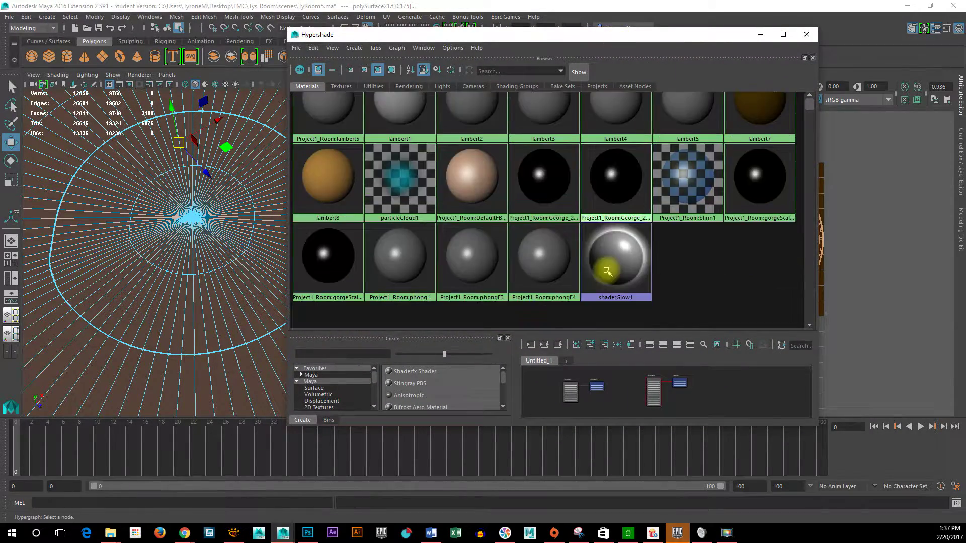
scroll(608, 272, "up", 3)
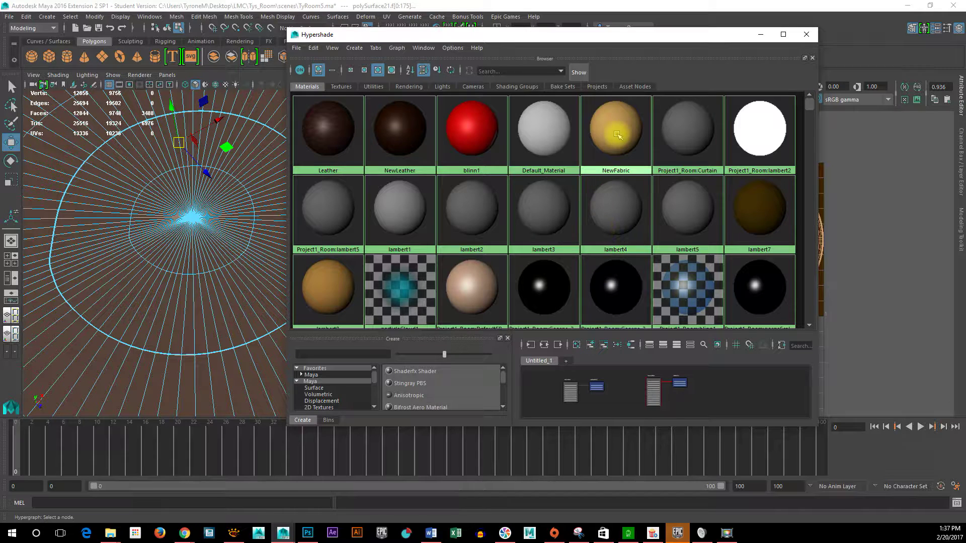
right_click(617, 135)
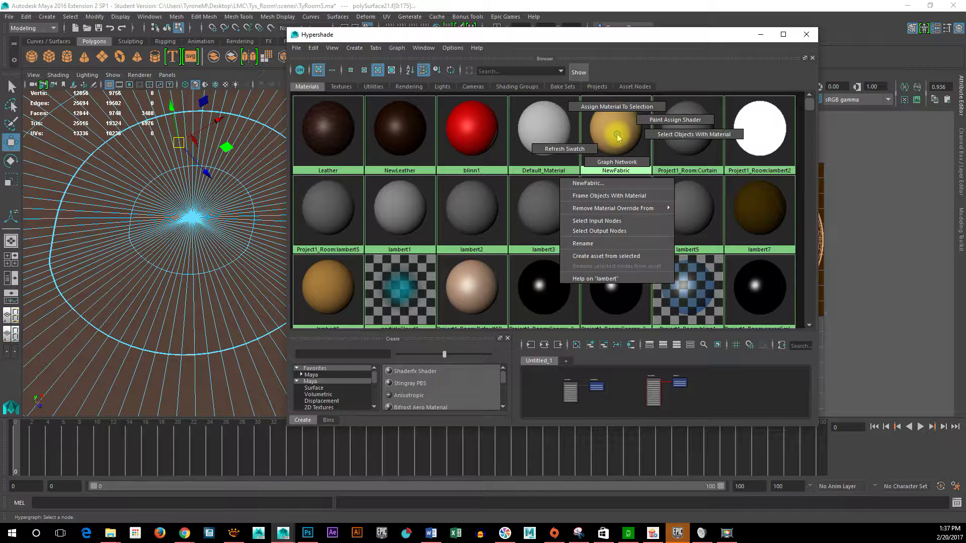
left_click(626, 105)
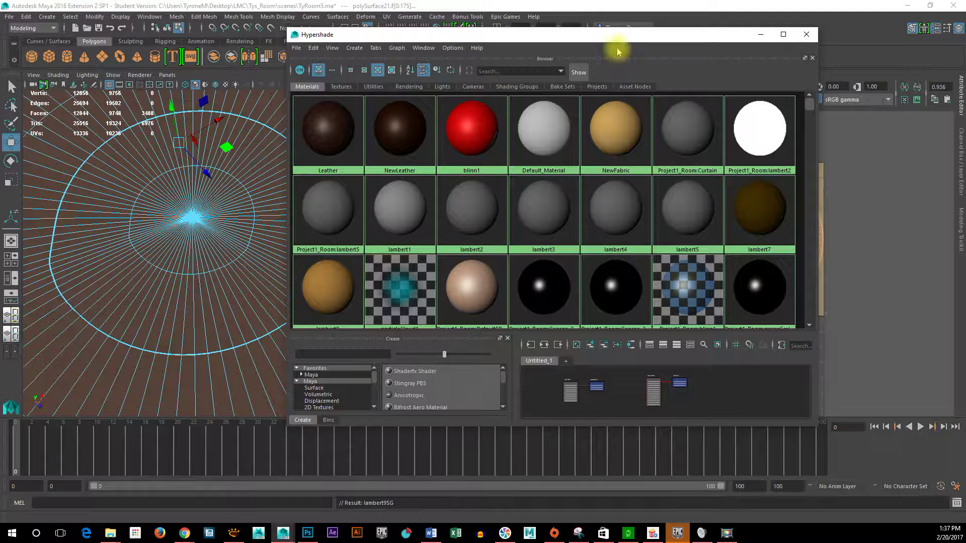
left_click_drag(623, 35, 965, 111)
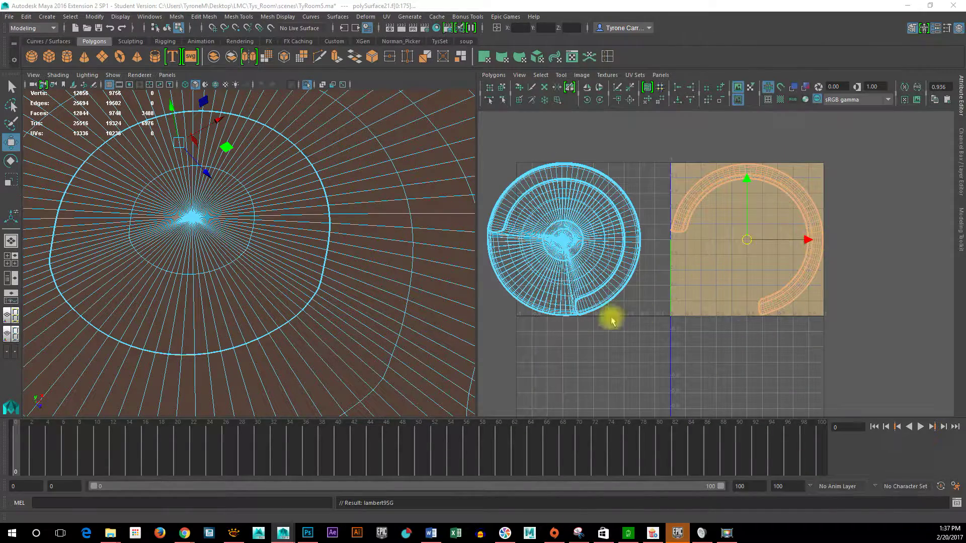
- Return the couch base to object mode, deselect it, and view the fabric on its backrest against the leather
left_click_drag(166, 257, 107, 254, "alt")
right_click_drag(234, 243, 304, 222)
left_click_drag(339, 298, 330, 319, "alt")
right_click_drag(330, 319, 419, 347, "alt")
left_click_drag(419, 346, 367, 321, "alt")
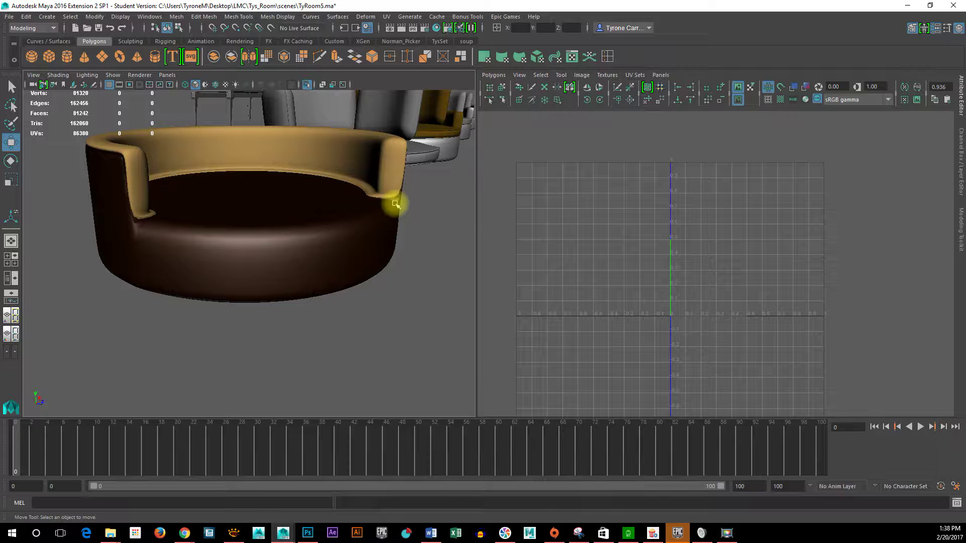
- Assign the existing NewFabric material to the separate round seat cushion and its back cushions
left_click(355, 171)
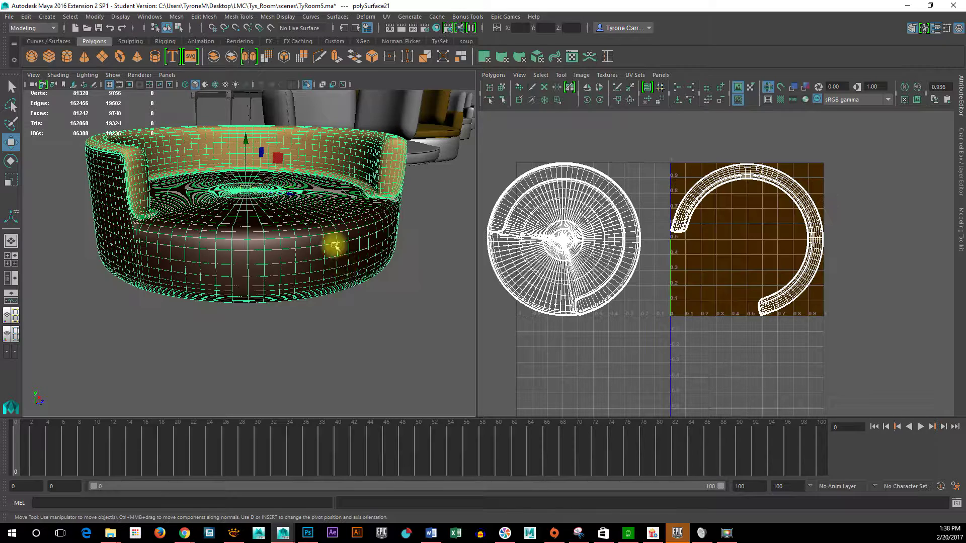
right_click_drag(422, 312, 371, 240, "alt")
left_click_drag(371, 240, 379, 322, "alt")
right_click(262, 220)
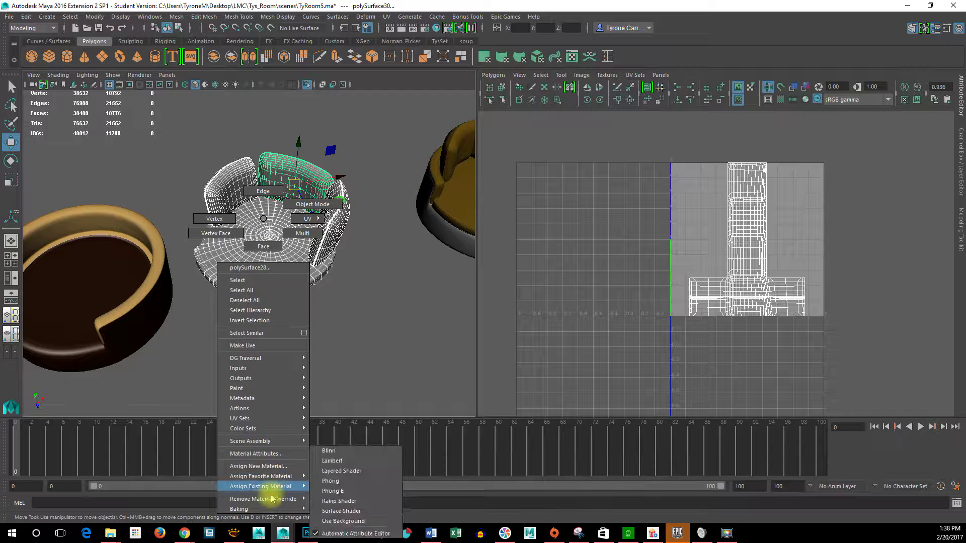
mouse_move(276, 488)
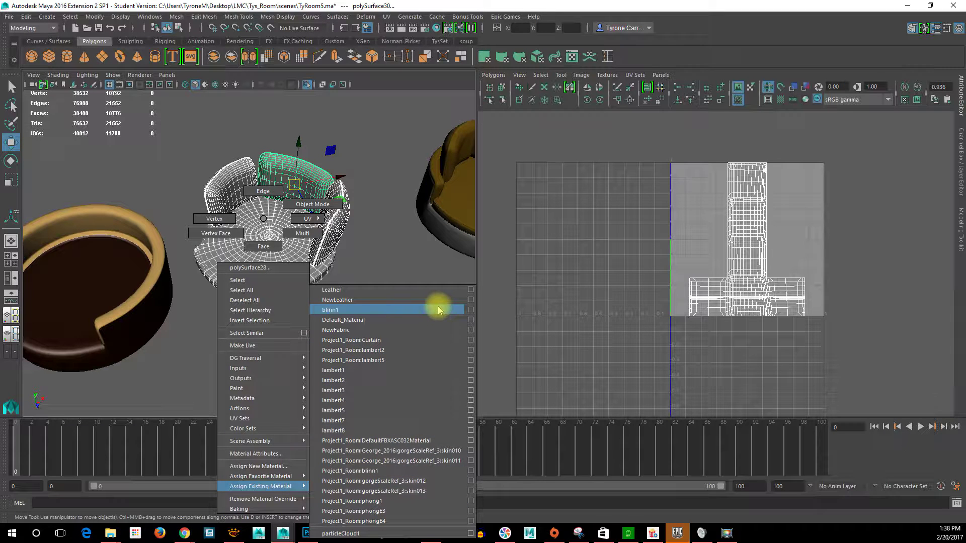
left_click(432, 333)
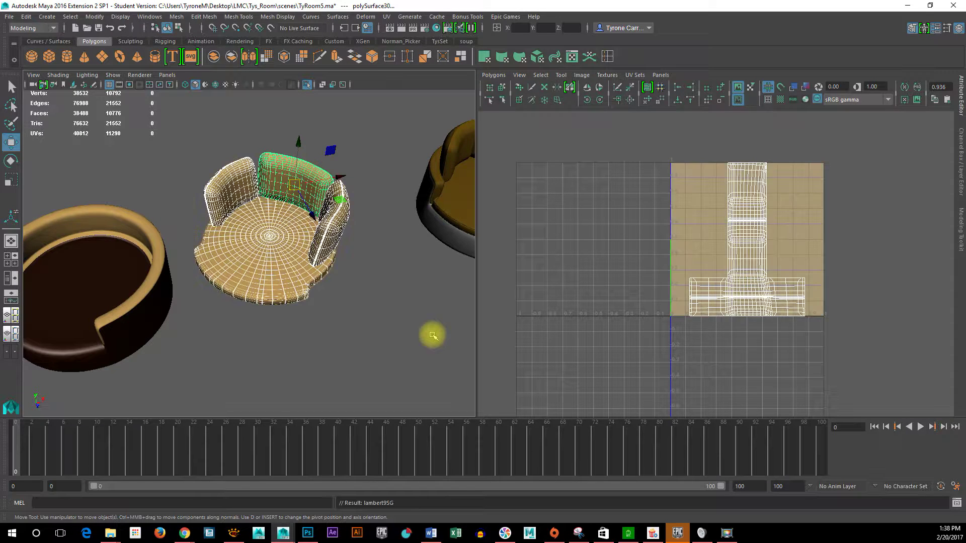
- Deselect the cushions, select the round couch base up close, and show its attributes in the Attribute Editor
left_click(425, 337)
left_click_drag(315, 399, 352, 382, "alt")
right_click_drag(135, 362, 267, 356, "alt")
left_click_drag(272, 351, 242, 342, "alt")
left_click(370, 366)
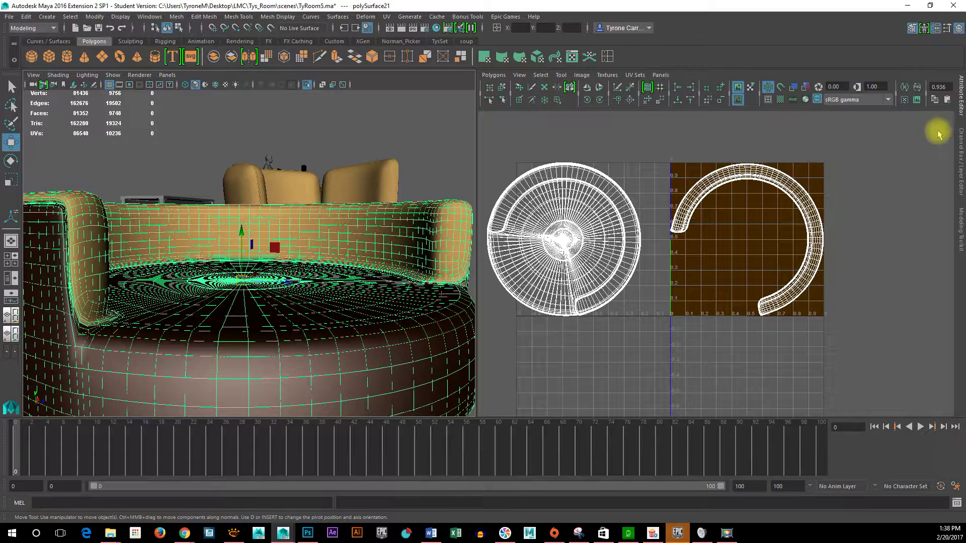
left_click(961, 94)
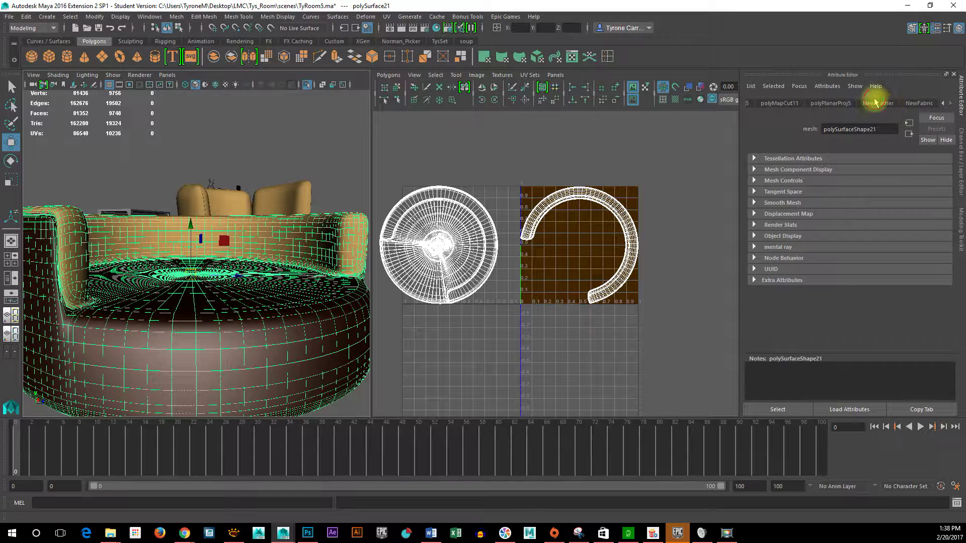
- Set the NewLeather material's reflectivity to 0.22, check the couch from above, and reselect the round couch base
left_click(878, 103)
scroll(880, 275, "down", 3)
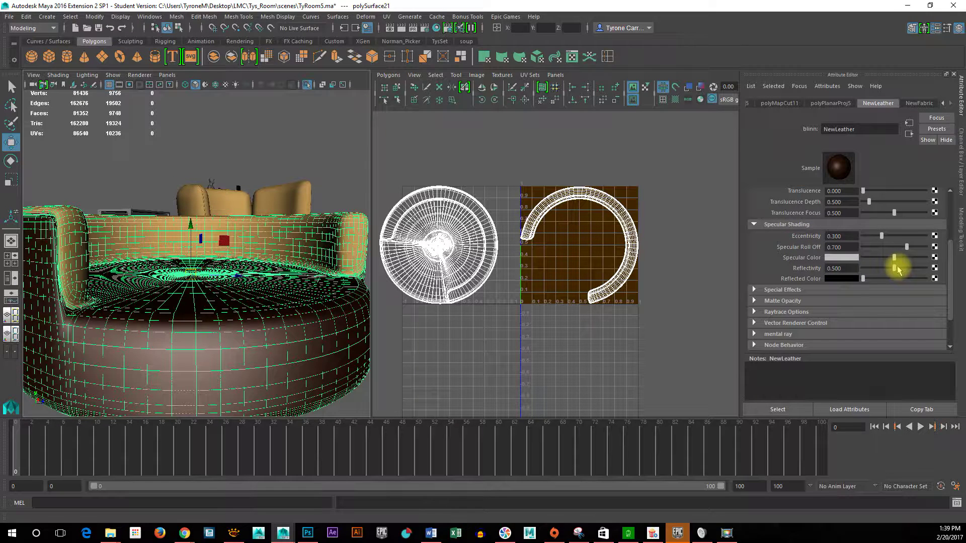
left_click_drag(897, 269, 884, 273)
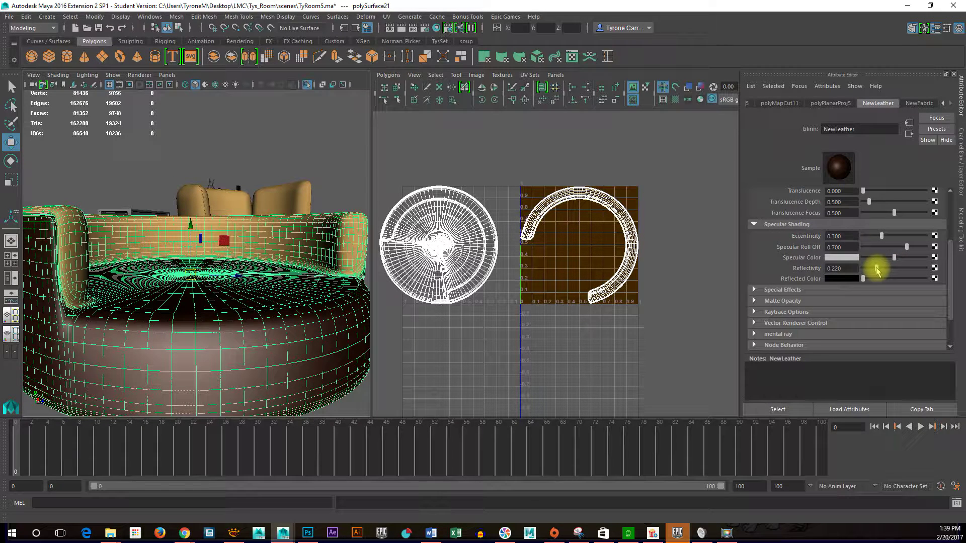
left_click_drag(218, 280, 231, 252, "alt")
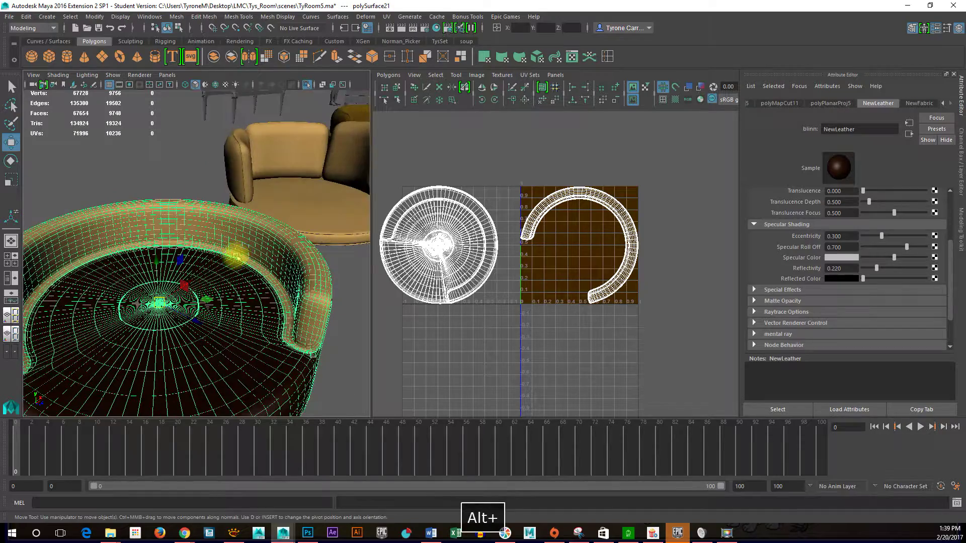
right_click(274, 229)
left_click(157, 177)
left_click_drag(281, 357, 261, 352, "alt")
left_click(266, 355)
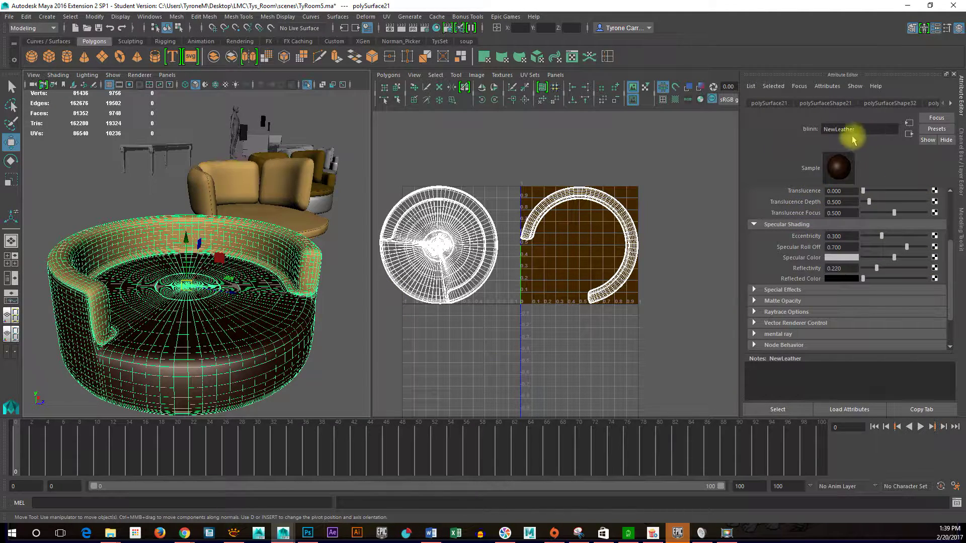
left_click(934, 192)
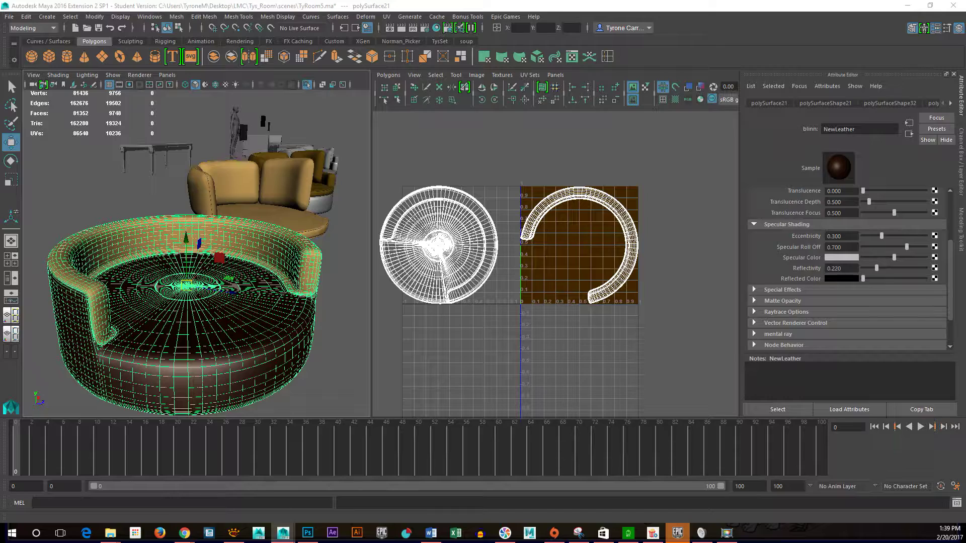
left_click_drag(901, 123, 626, 115)
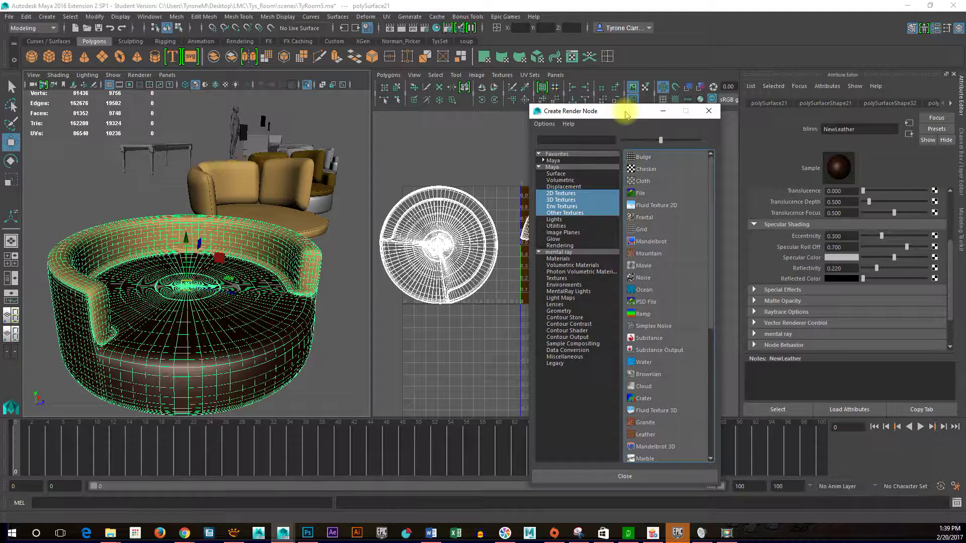
left_click(711, 115)
- Connect a File texture to NewLeather's color and load the image Old Nuss -brown 512-24.bmp from sourceimages
scroll(830, 236, "up", 4)
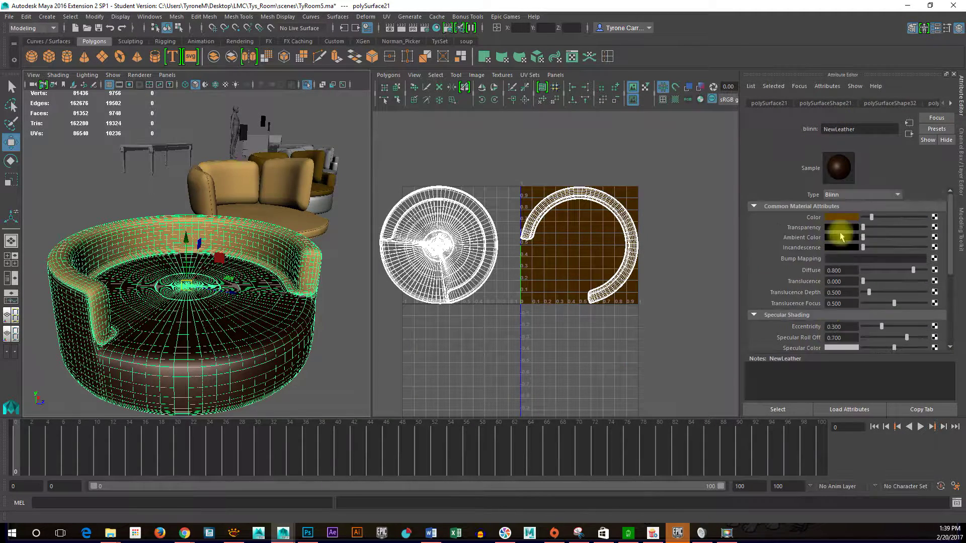
left_click(934, 217)
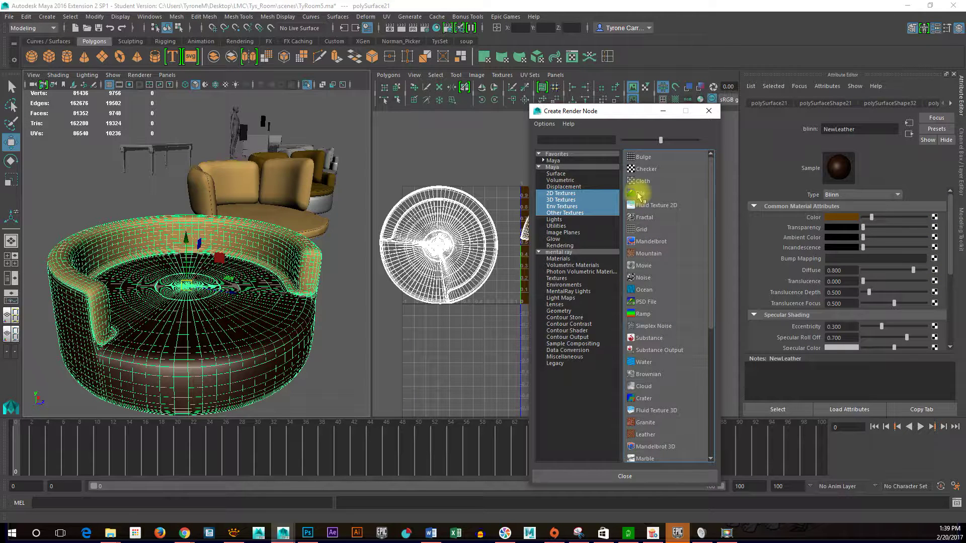
left_click(640, 193)
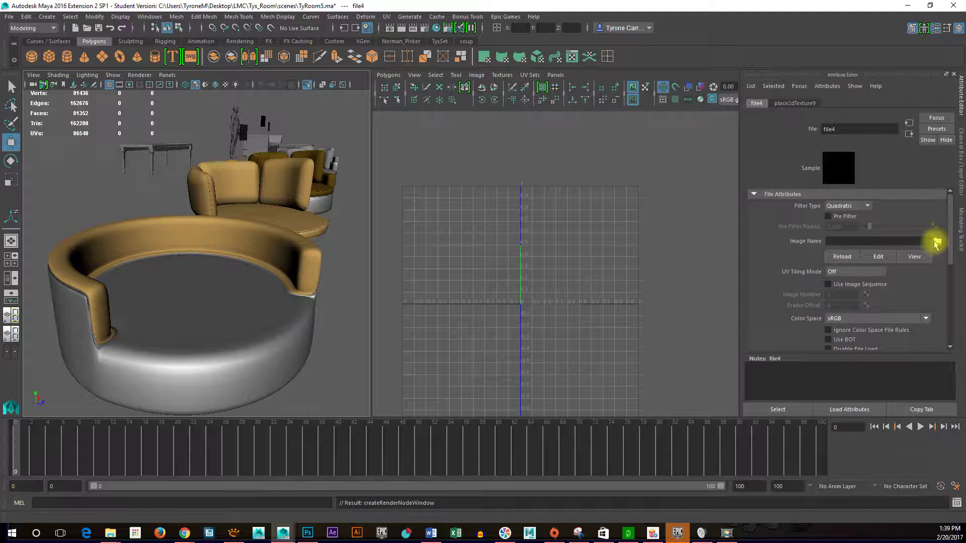
left_click(937, 243)
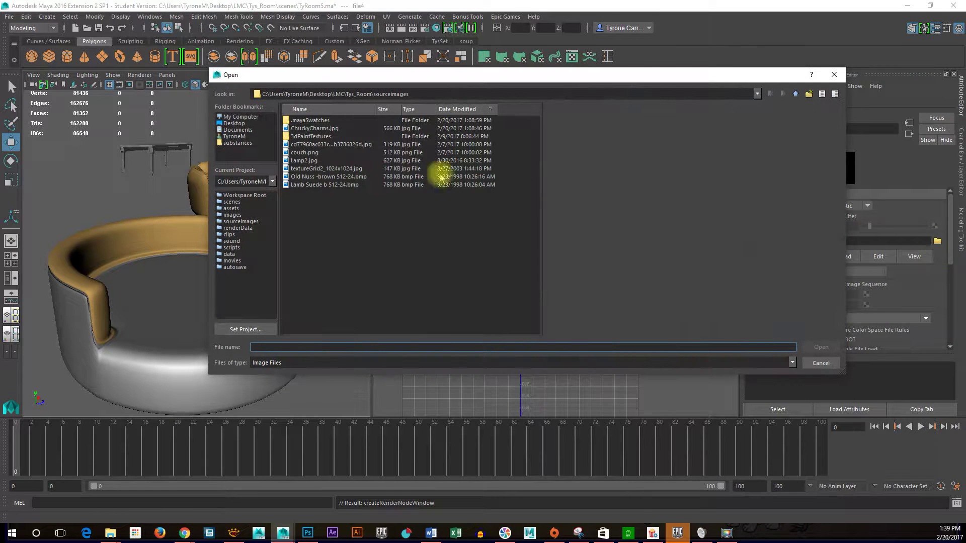
left_click(316, 186)
left_click(323, 177)
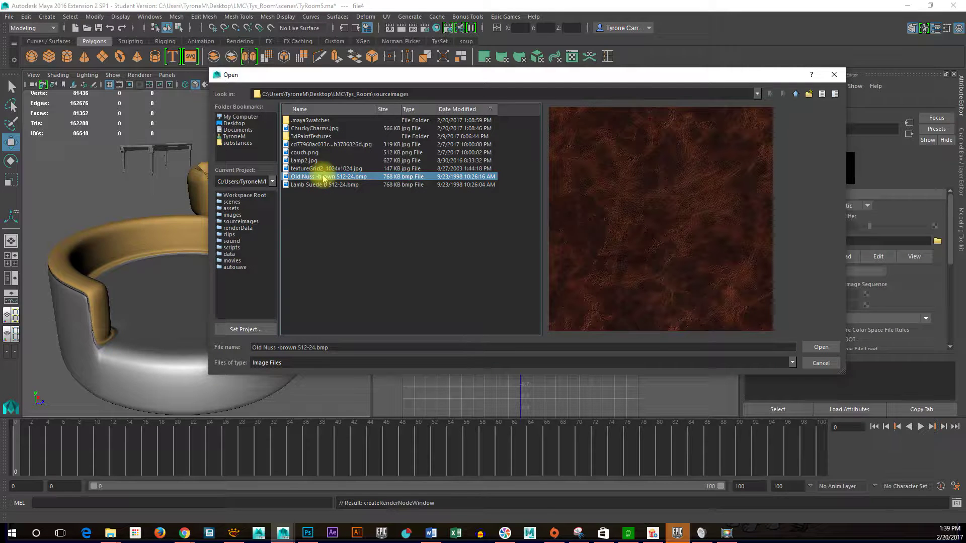
left_click(821, 347)
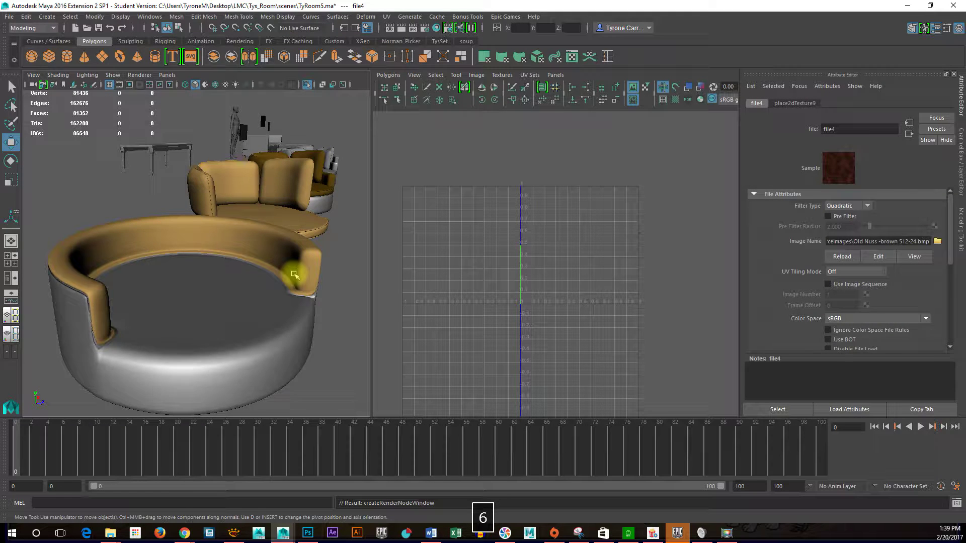
- Turn on textured display in the viewport and inspect the leather on the couch's seat and outer side
key("6")
mouse_move(278, 312)
left_mouse_down("alt")
mouse_move(265, 349)
mouse_move(235, 334)
left_mouse_up("alt")
right_click_drag(235, 334, 223, 292, "alt")
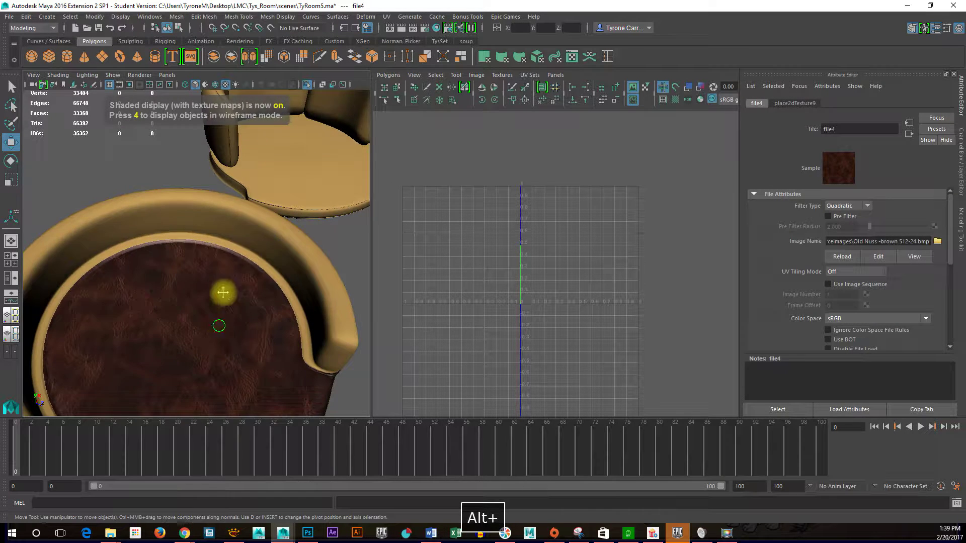
left_click_drag(223, 292, 229, 168, "alt")
middle_click_drag(228, 168, 244, 255, "alt")
left_click_drag(243, 254, 200, 277, "alt")
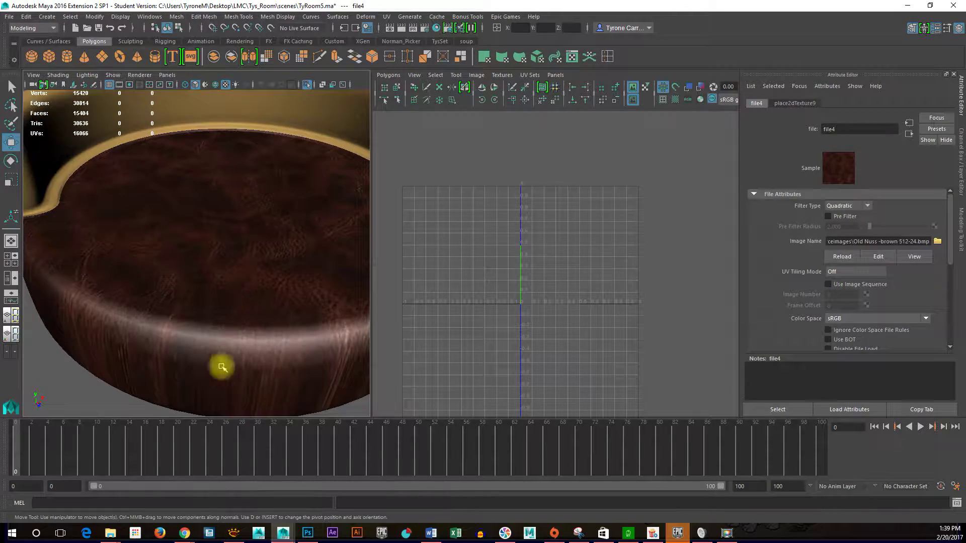
- Select the round couch base, widen the perspective view, and examine the leather grain on its side against the UV layout
left_click(336, 373)
right_click_drag(504, 287, 557, 263, "alt")
middle_click_drag(556, 263, 611, 238, "alt")
left_click_drag(154, 306, 192, 288, "alt")
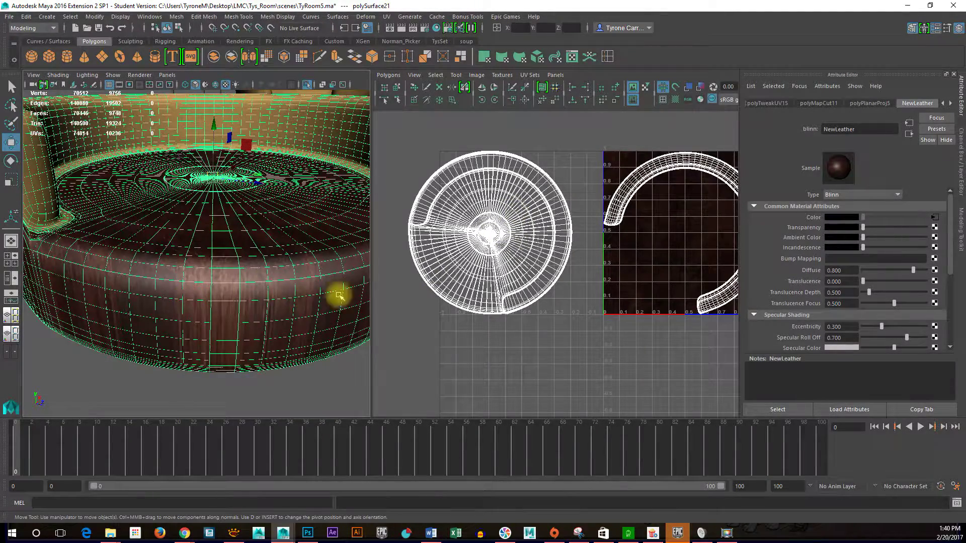
left_click_drag(372, 291, 488, 289)
right_click_drag(487, 289, 537, 244, "alt")
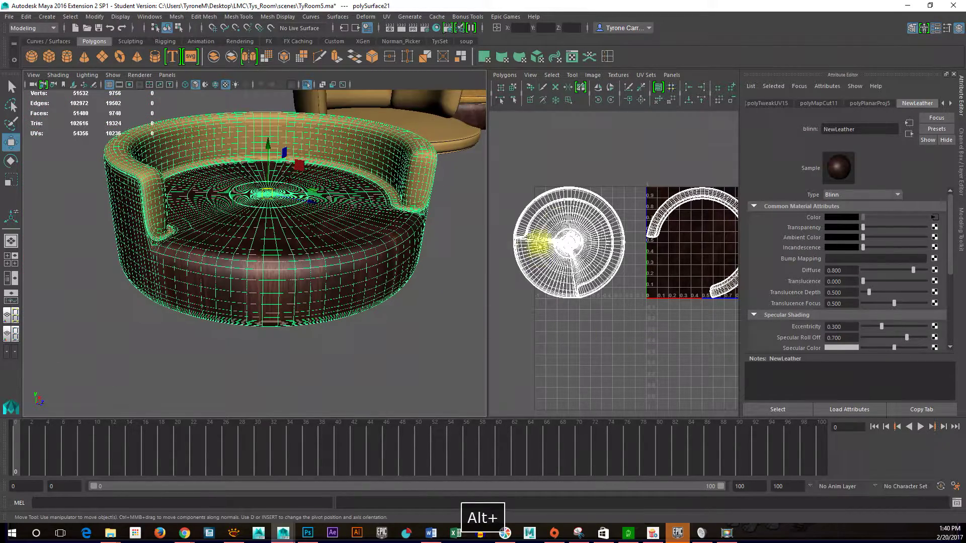
mouse_move(269, 295)
left_mouse_down("alt")
mouse_move(265, 276)
mouse_move(254, 292)
left_mouse_up("alt")
right_click_drag(254, 292, 282, 339, "alt")
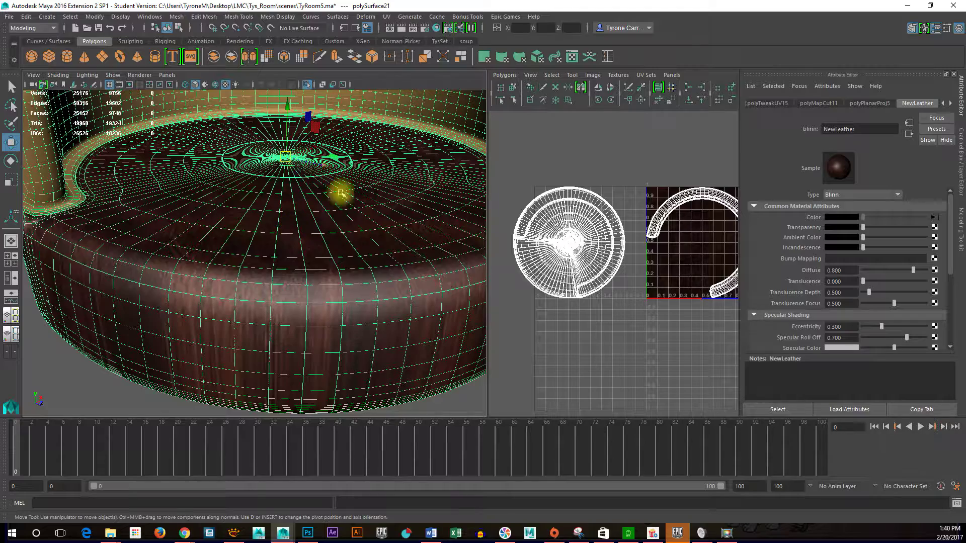
right_click_drag(402, 270, 326, 244, "alt")
left_click_drag(326, 243, 291, 195, "alt")
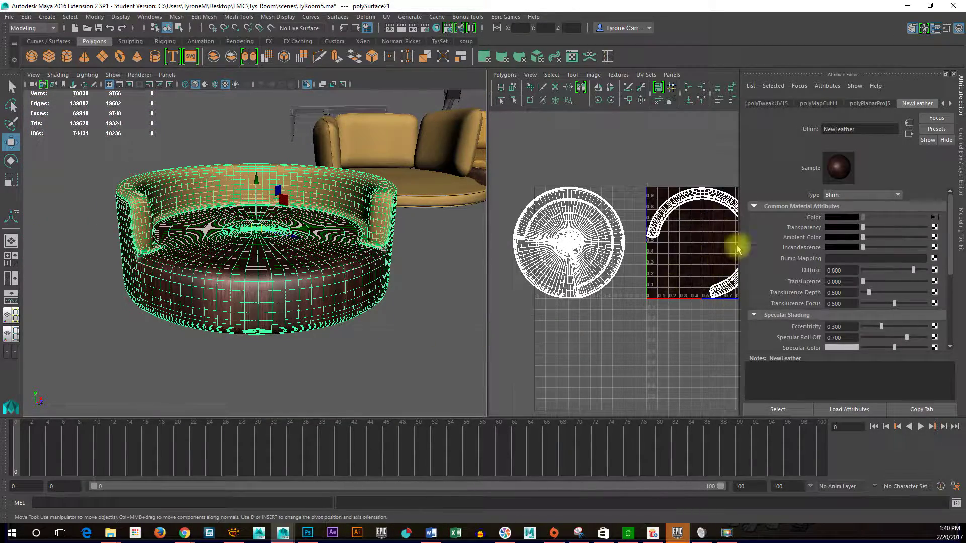